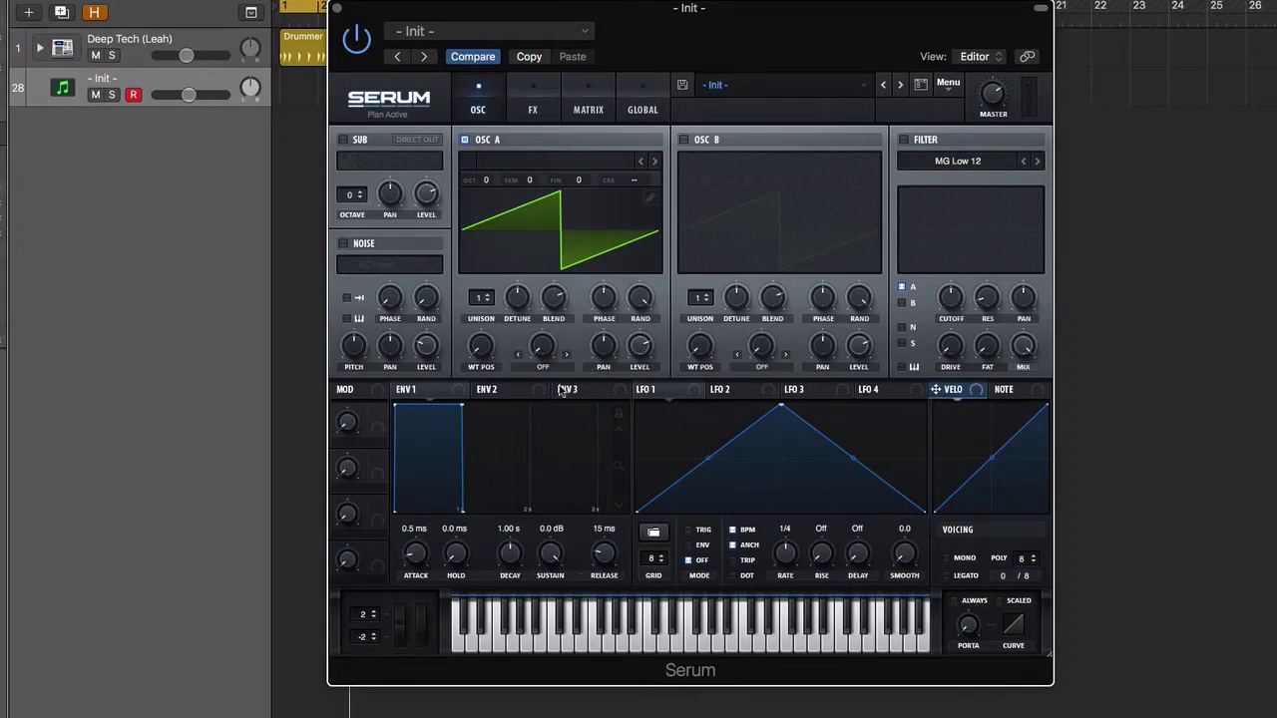
Examine the list of warp modes available for oscillator A
click(557, 370)
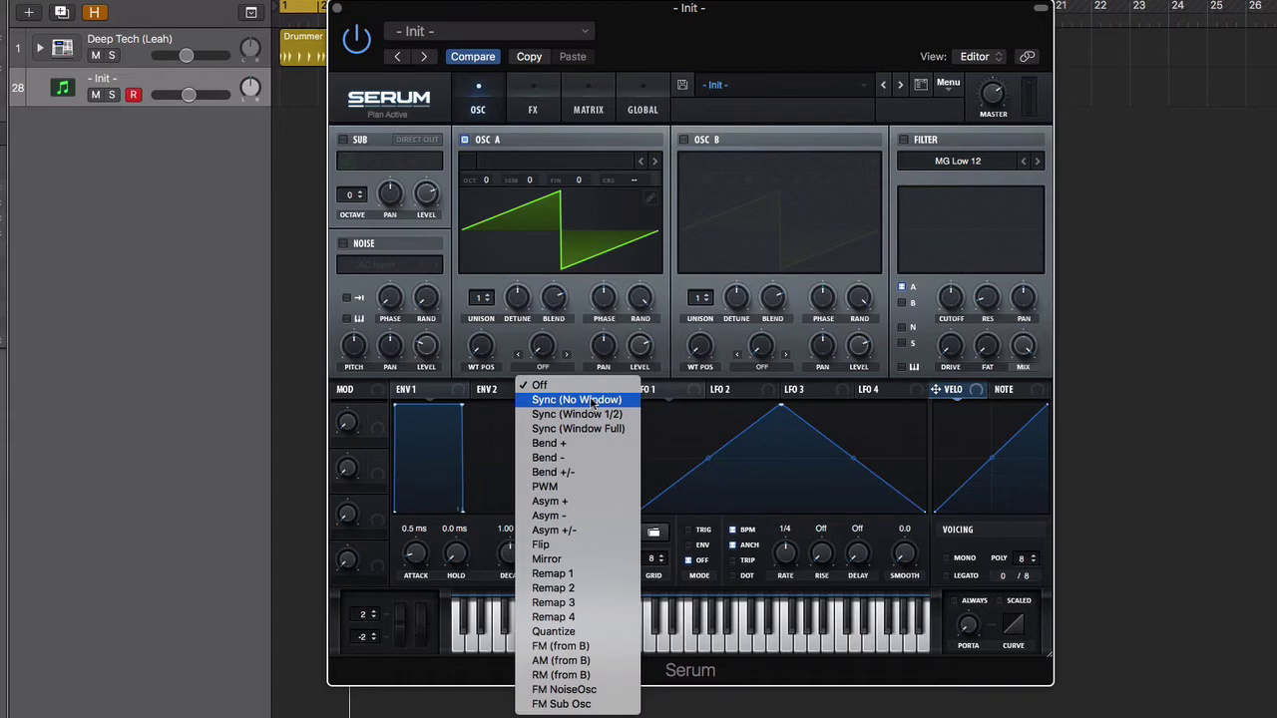
click(560, 339)
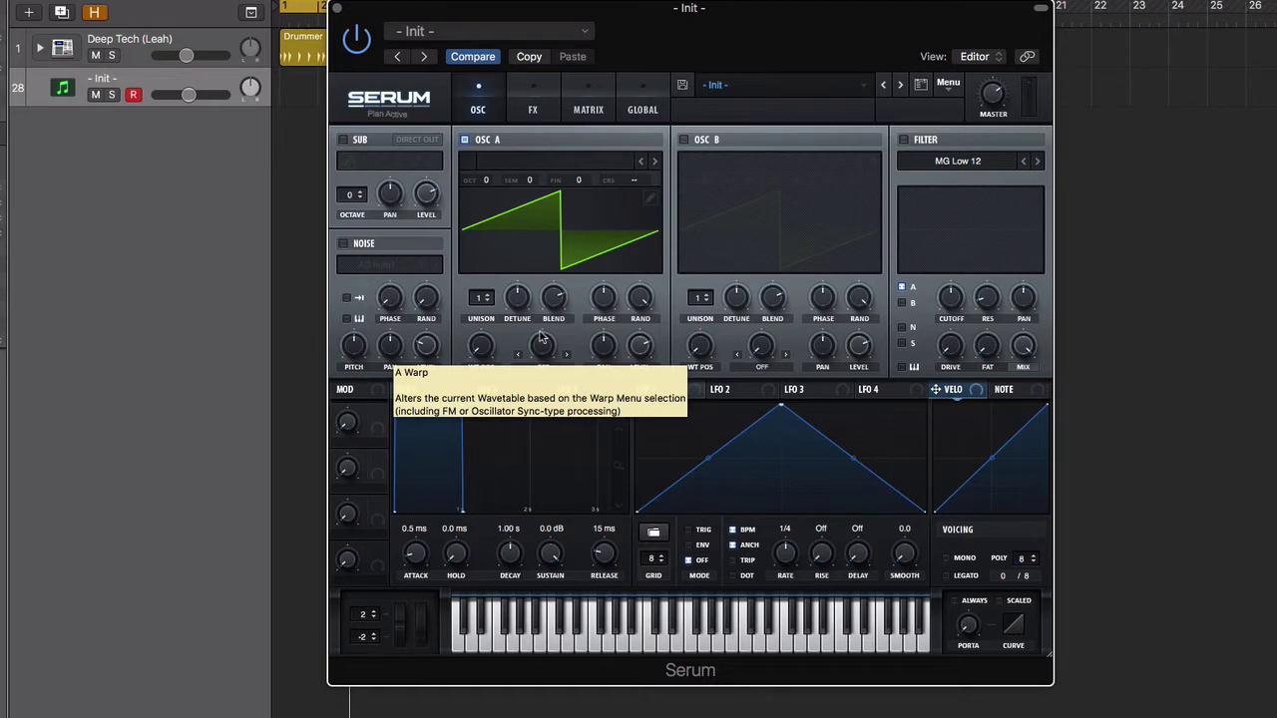
click(545, 367)
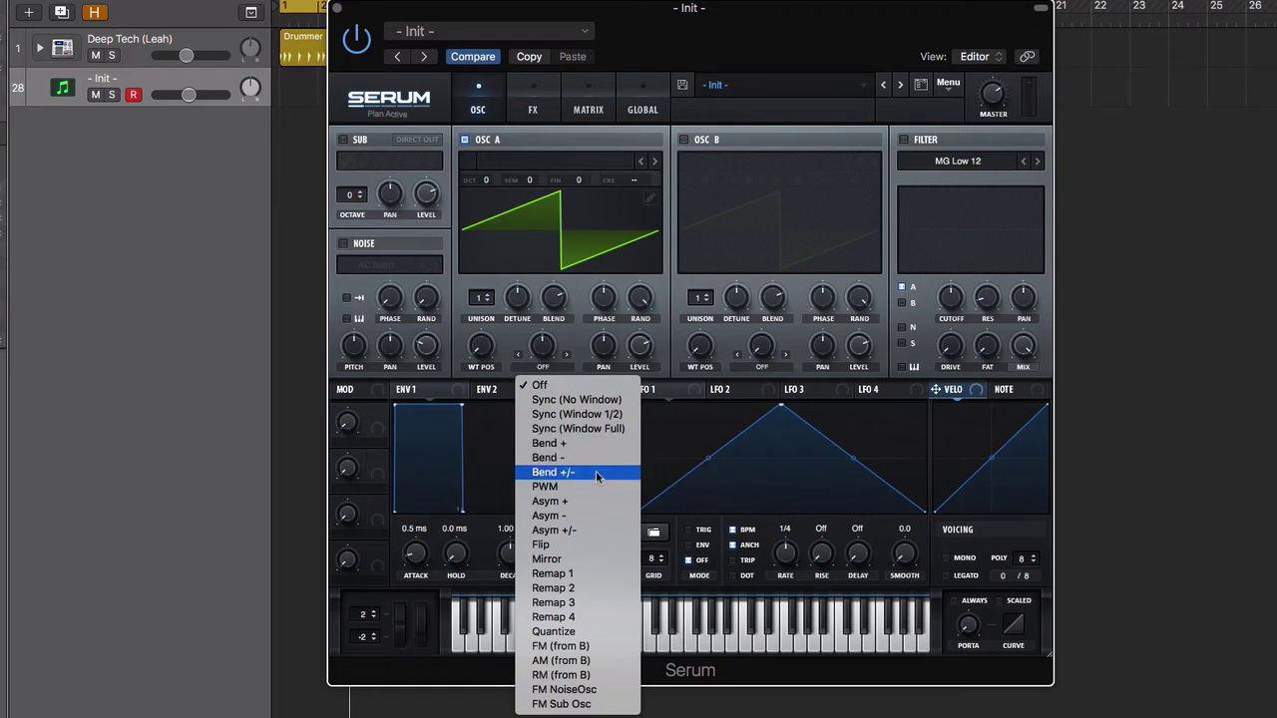
click(506, 336)
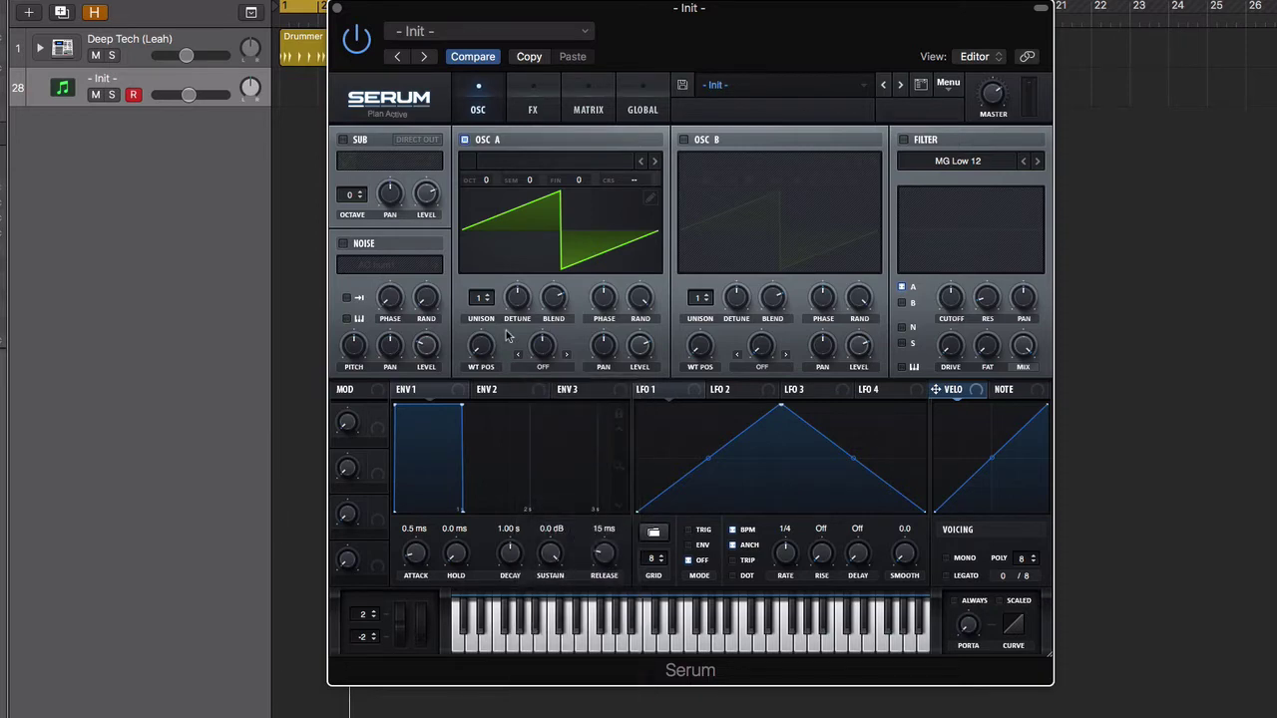
click(545, 371)
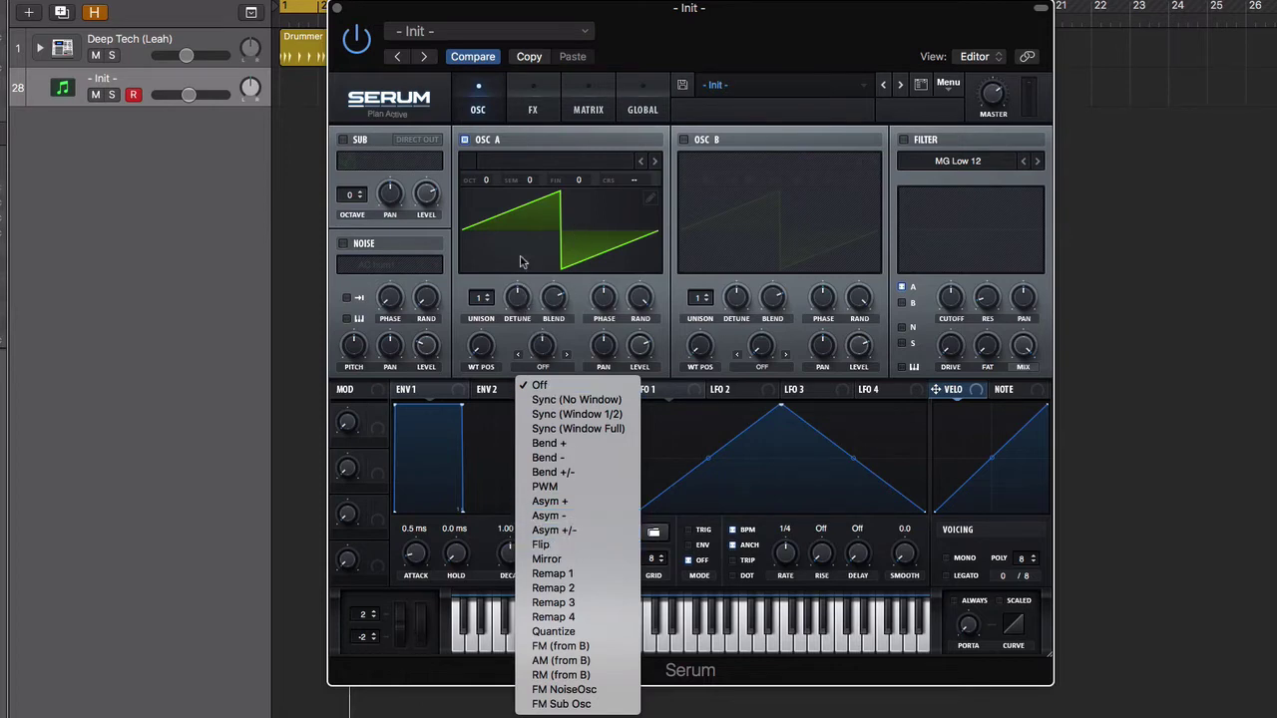
click(461, 312)
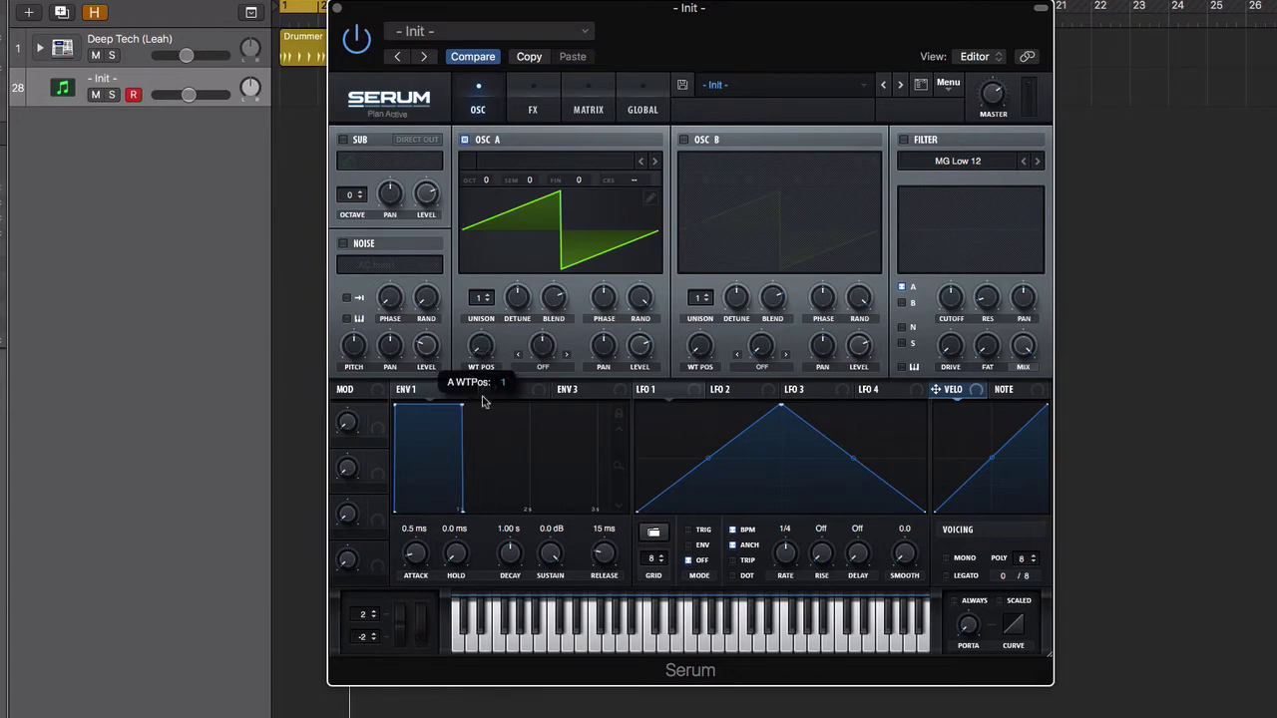
click(543, 369)
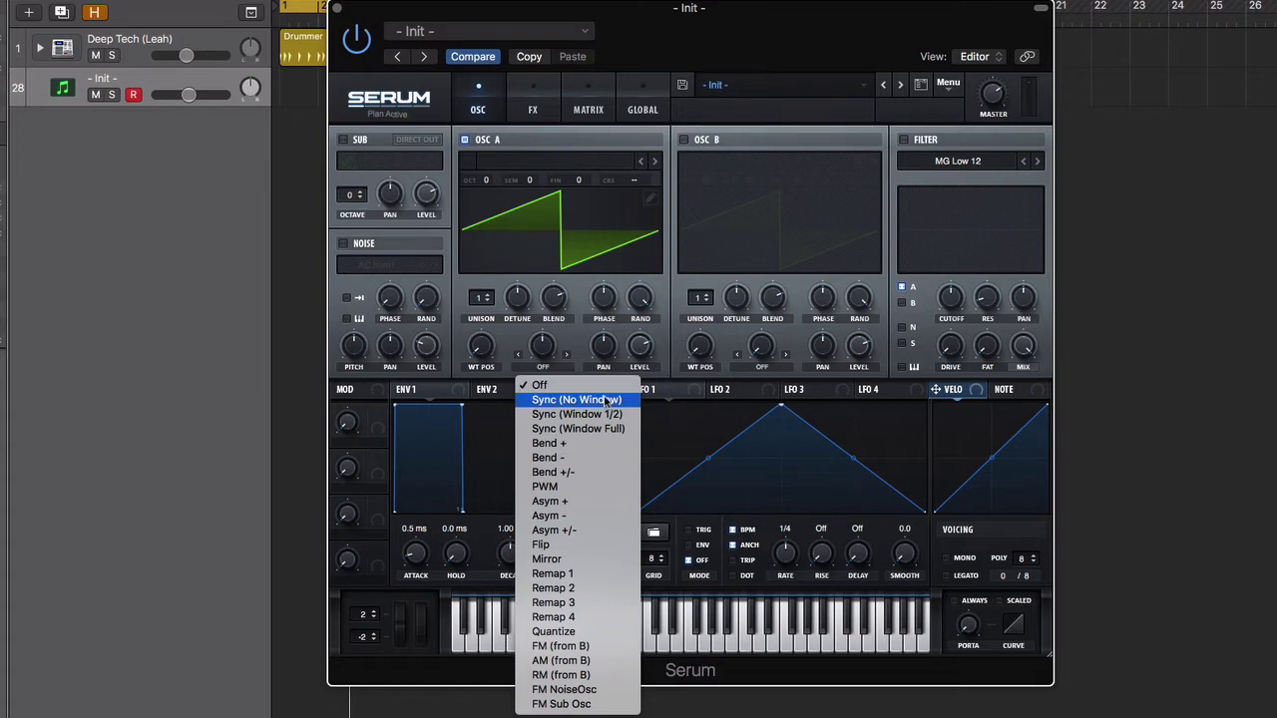
click(578, 343)
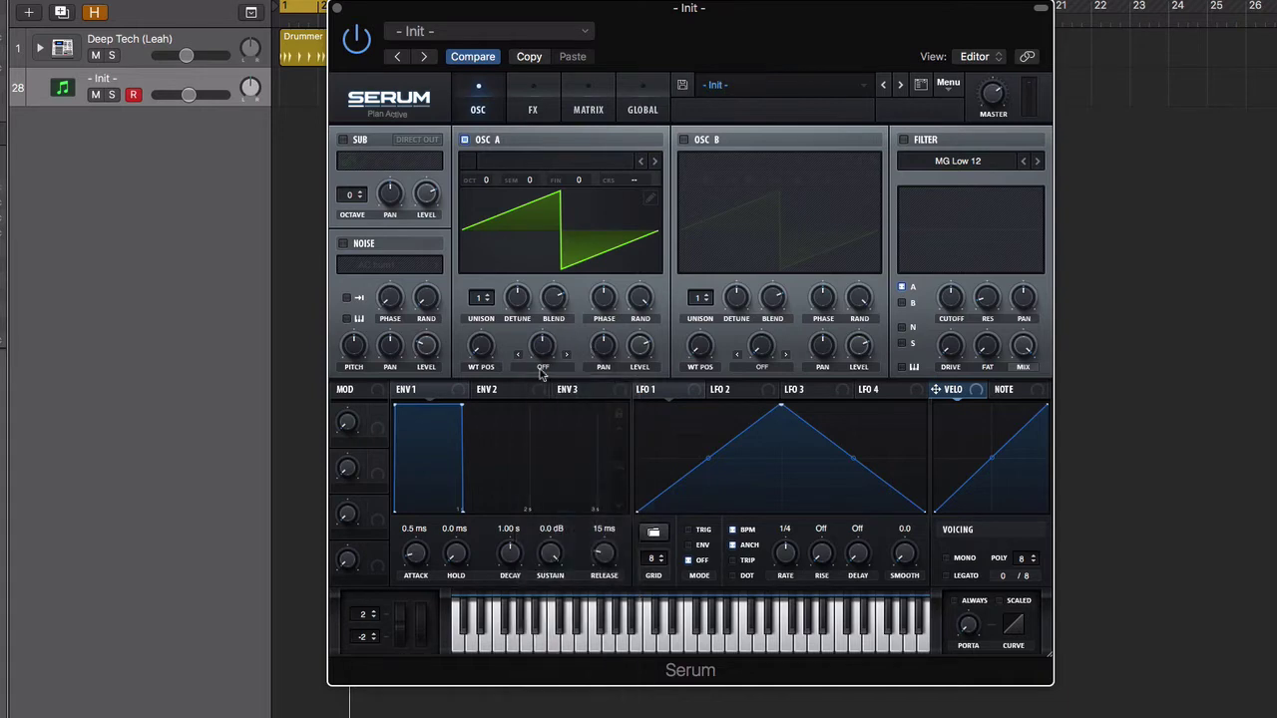
Set oscillator A's warp mode to Sync (No Window) and sweep the warp amount down to minimum and back up
click(542, 372)
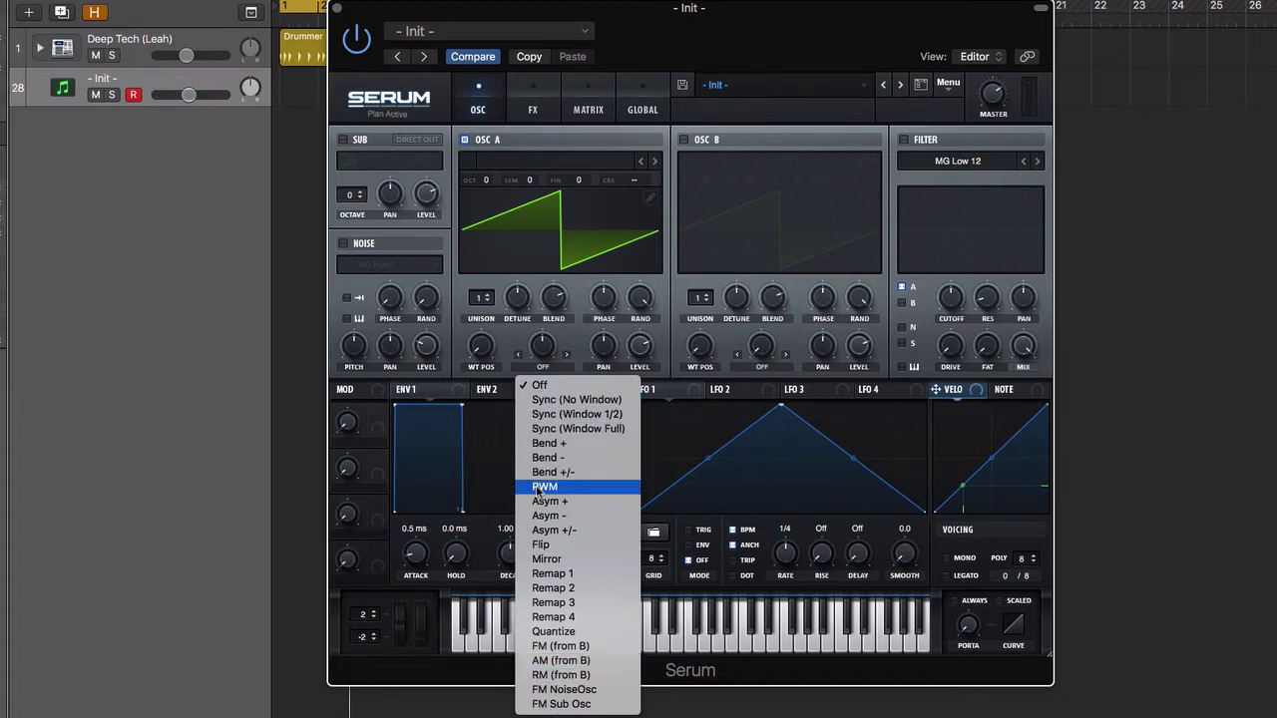
click(552, 402)
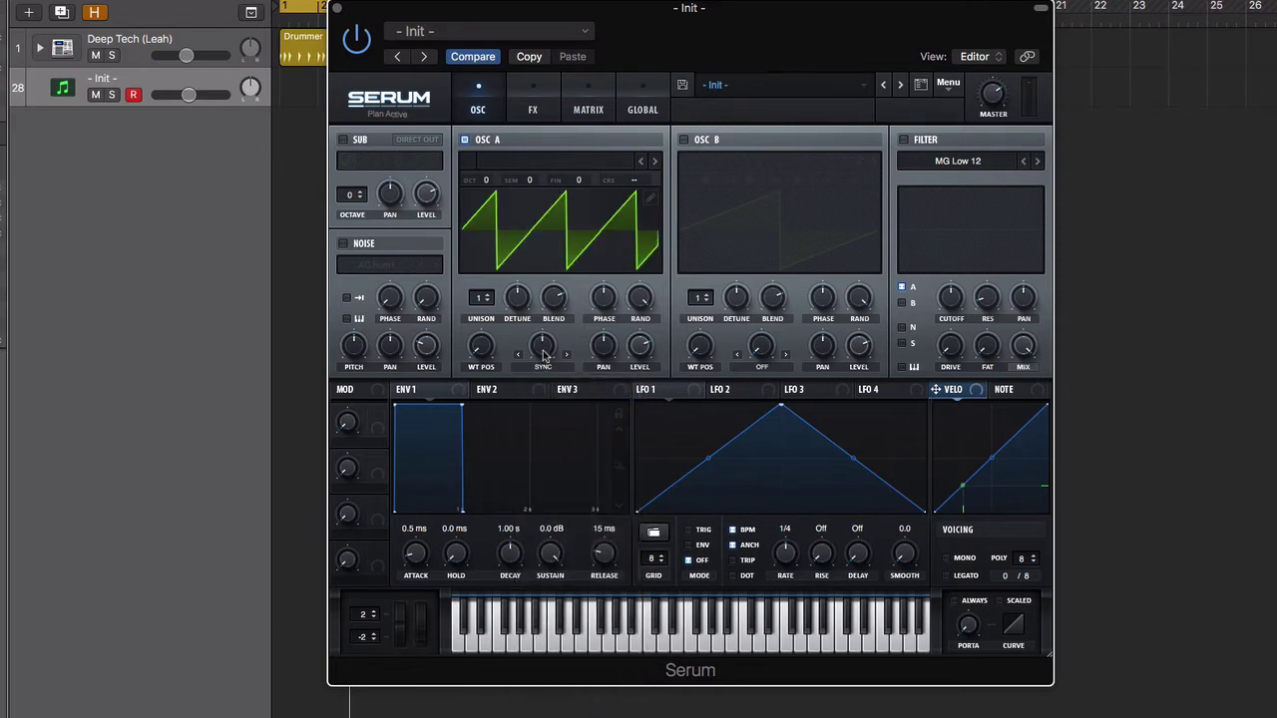
drag(547, 354, 556, 448)
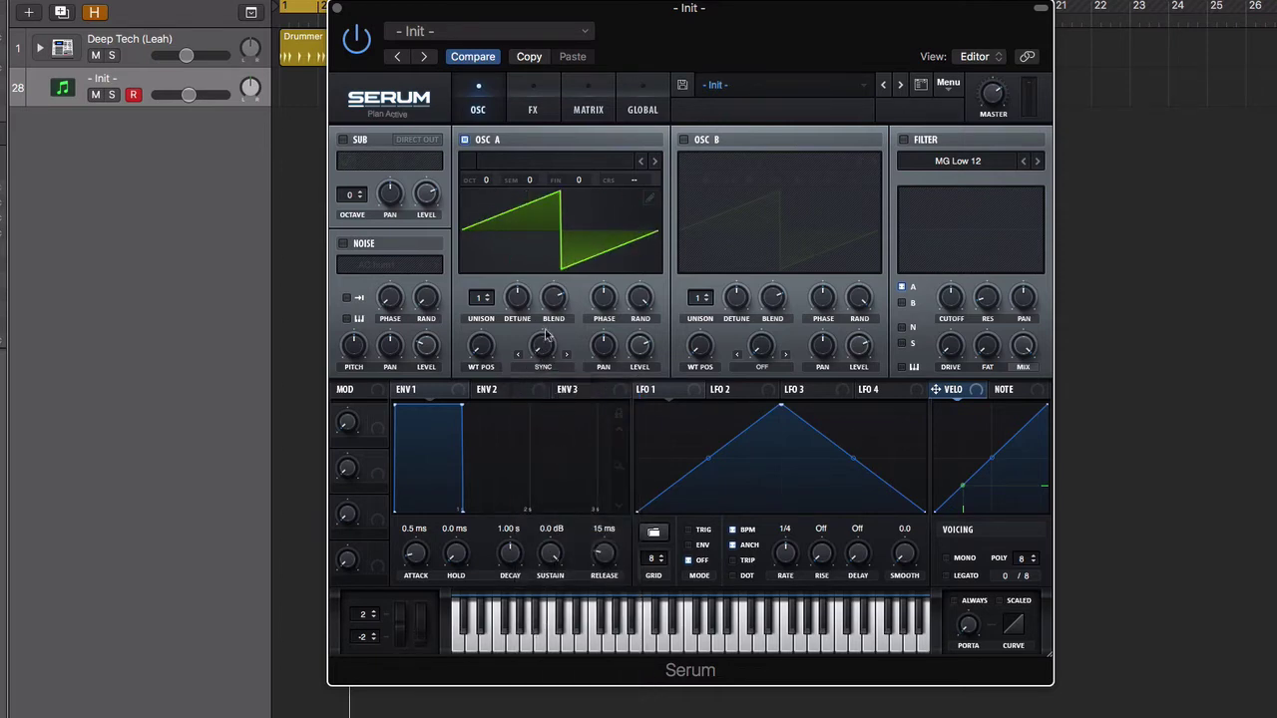
drag(547, 354, 532, 285)
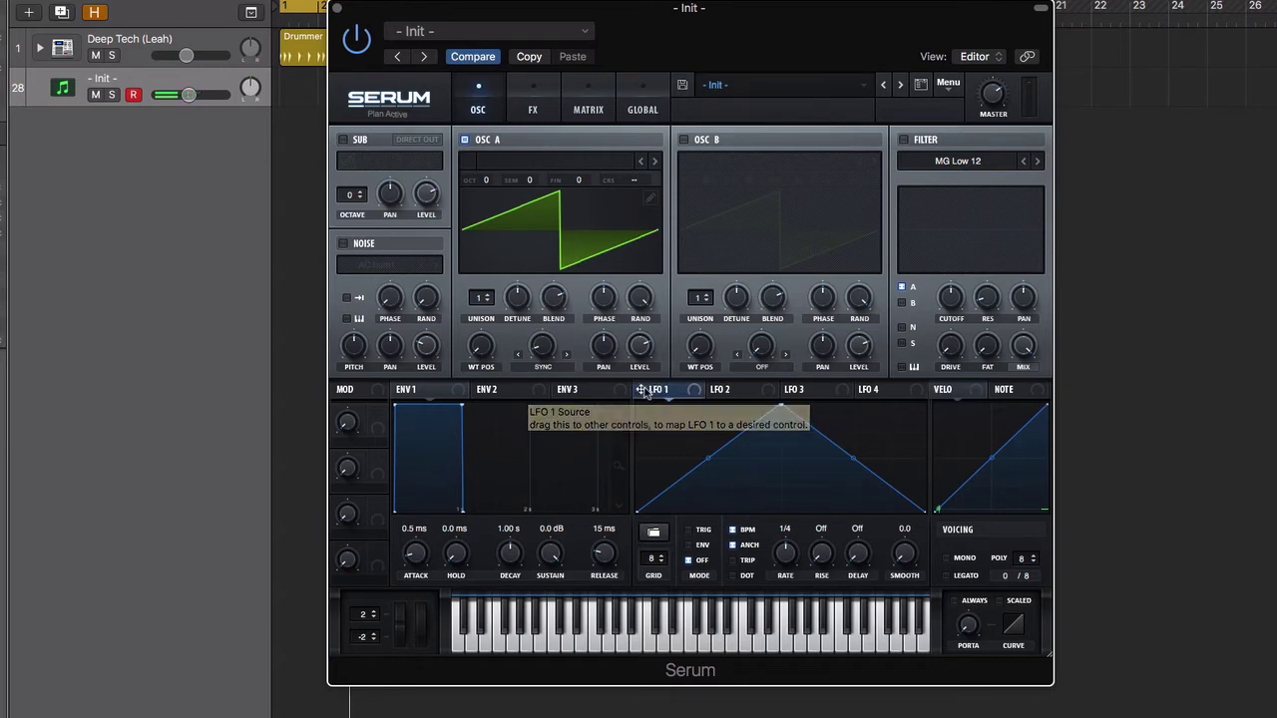
Modulate oscillator A's warp amount with LFO 1, switching the warp mode off and back to Sync (No Window)
drag(642, 389, 542, 345)
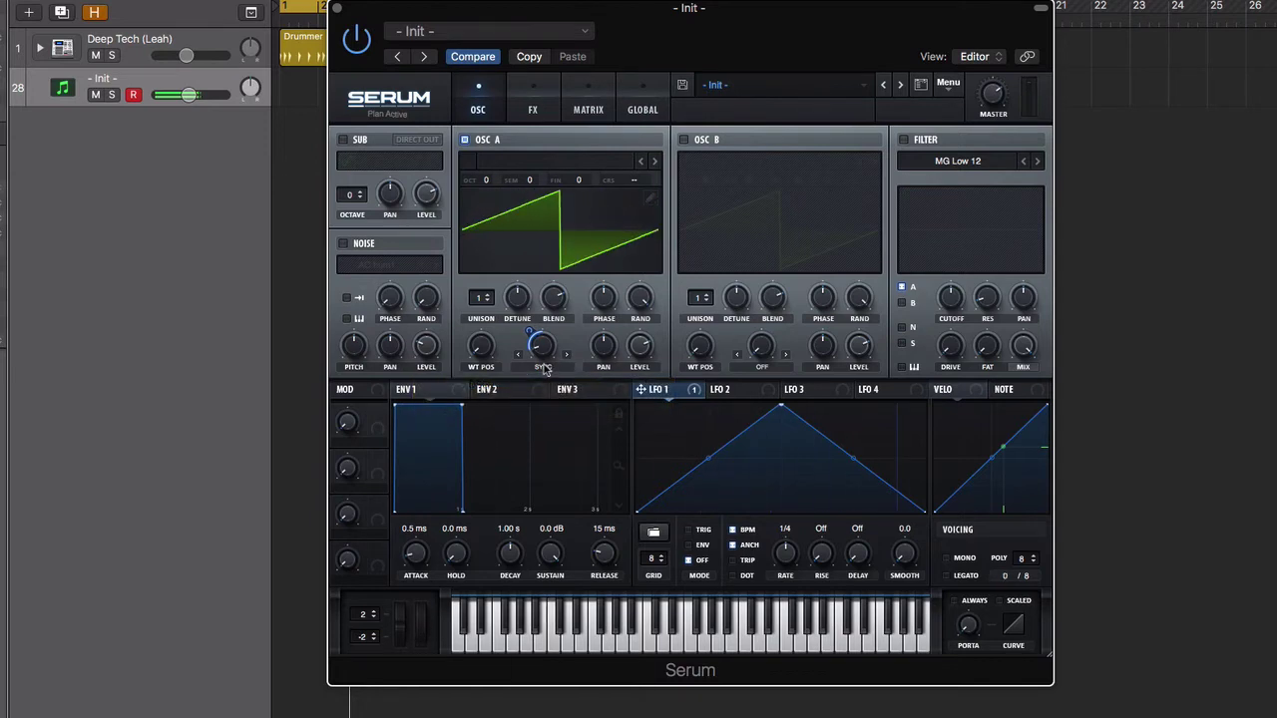
click(544, 367)
click(553, 380)
click(543, 367)
click(577, 399)
Replace LFO 1 with Envelope 1 as the warp modulator, and shape the envelope to 556 ms decay with no sustain
right_click(532, 339)
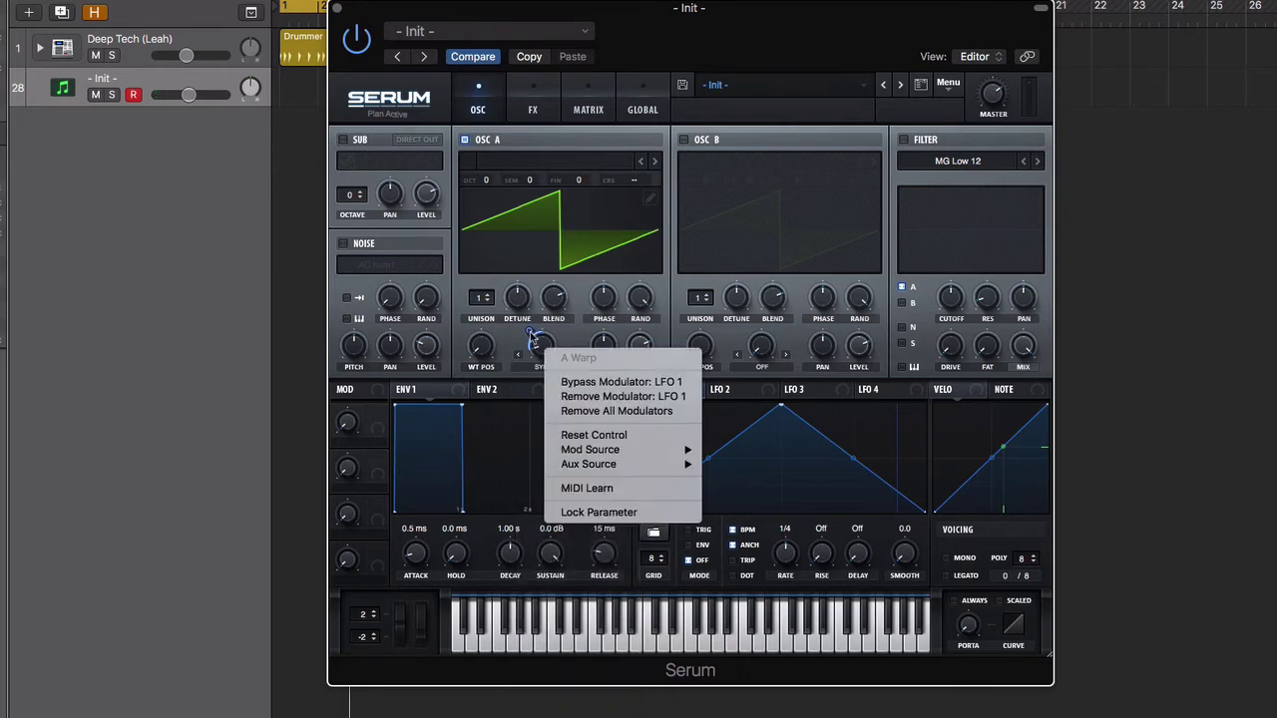
click(589, 411)
drag(398, 389, 545, 355)
drag(462, 407, 431, 509)
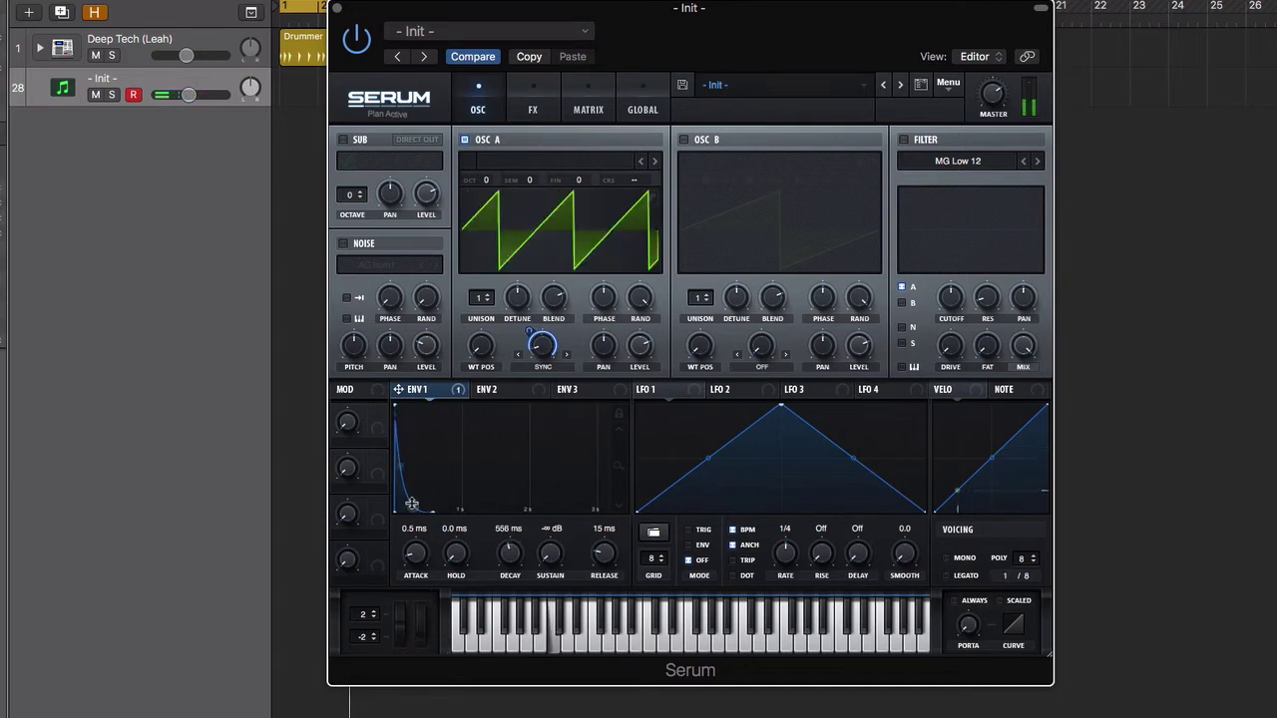
mouse_move(526, 359)
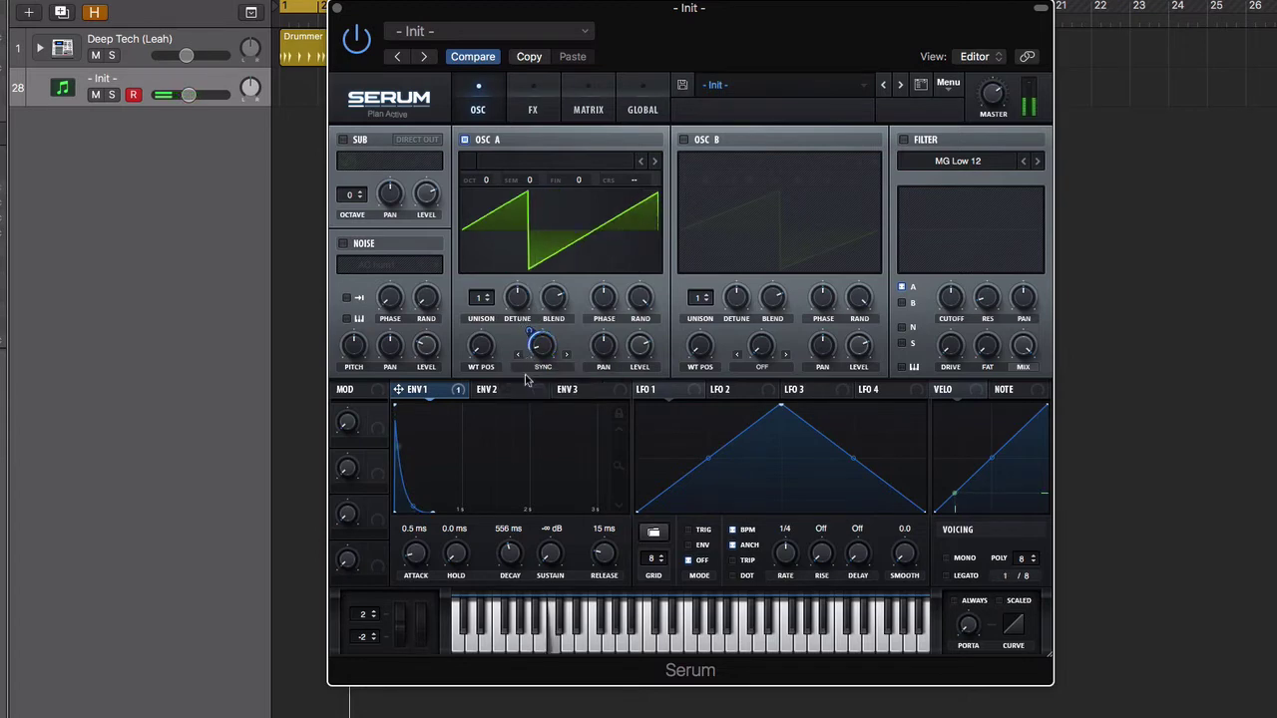
Remove the Envelope 1 modulator from oscillator A's warp and raise the warp amount to about the middle
mouse_move(530, 327)
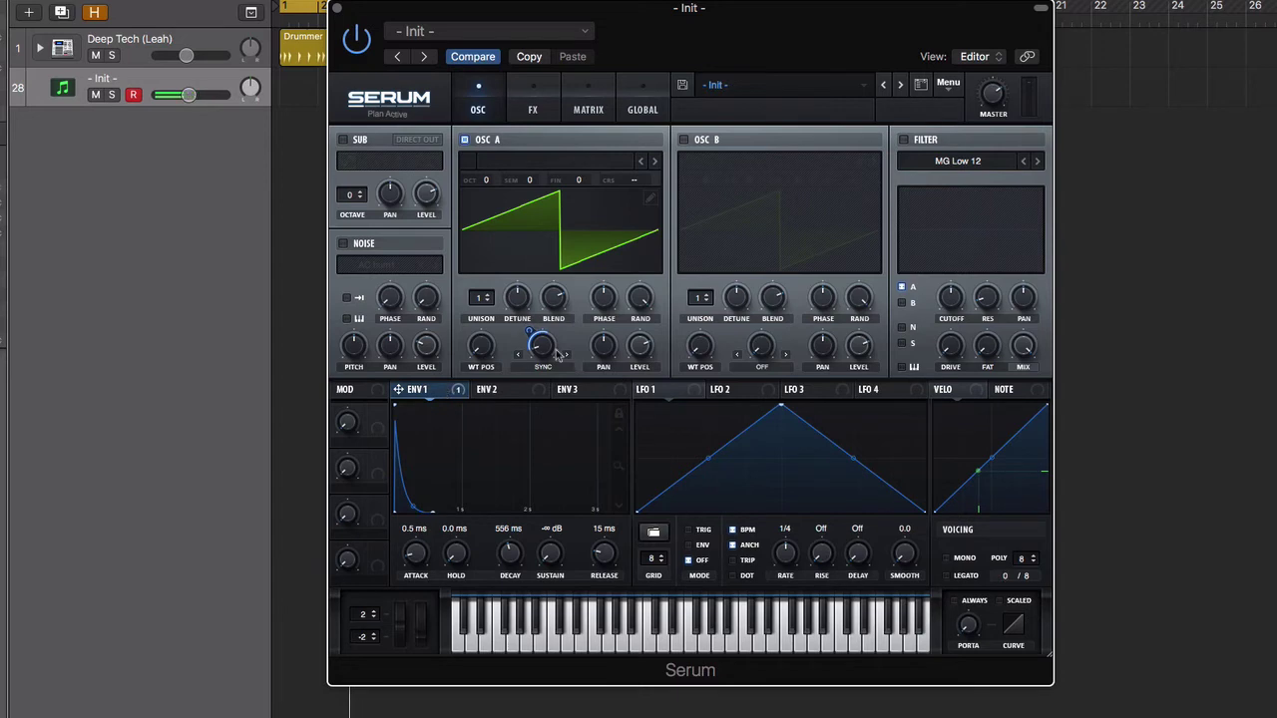
right_click(533, 331)
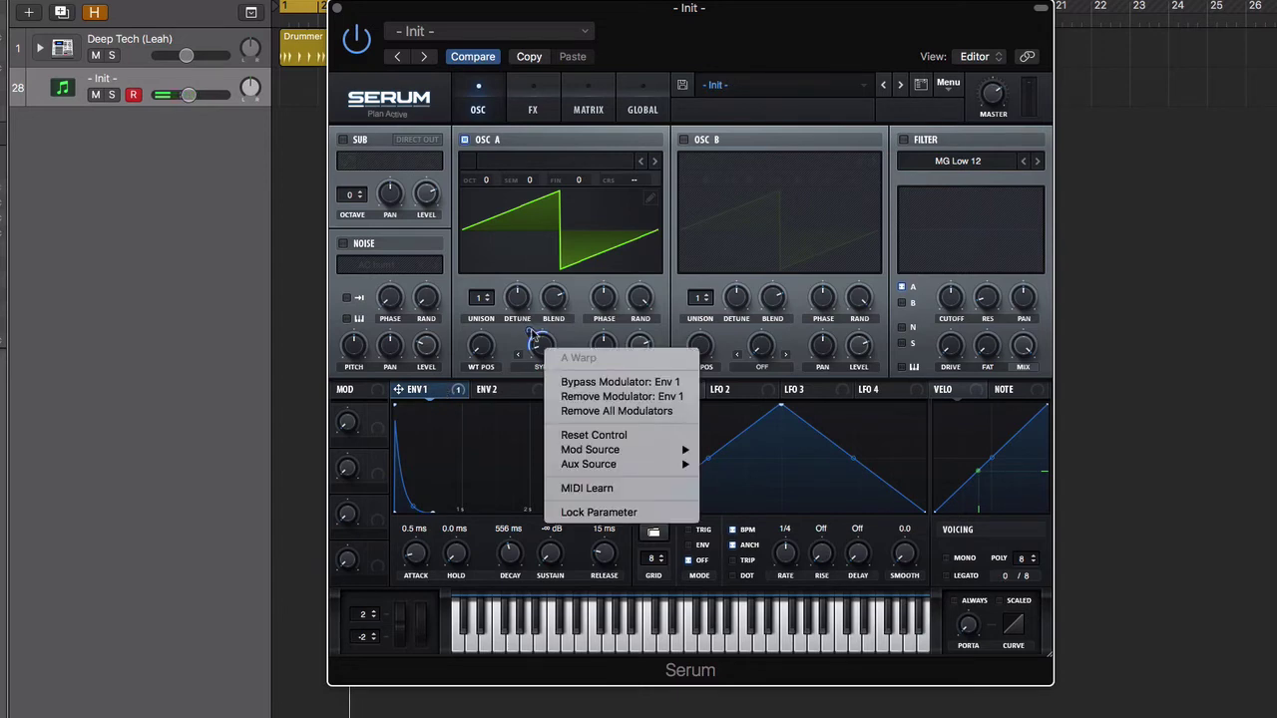
click(571, 397)
drag(542, 349, 559, 291)
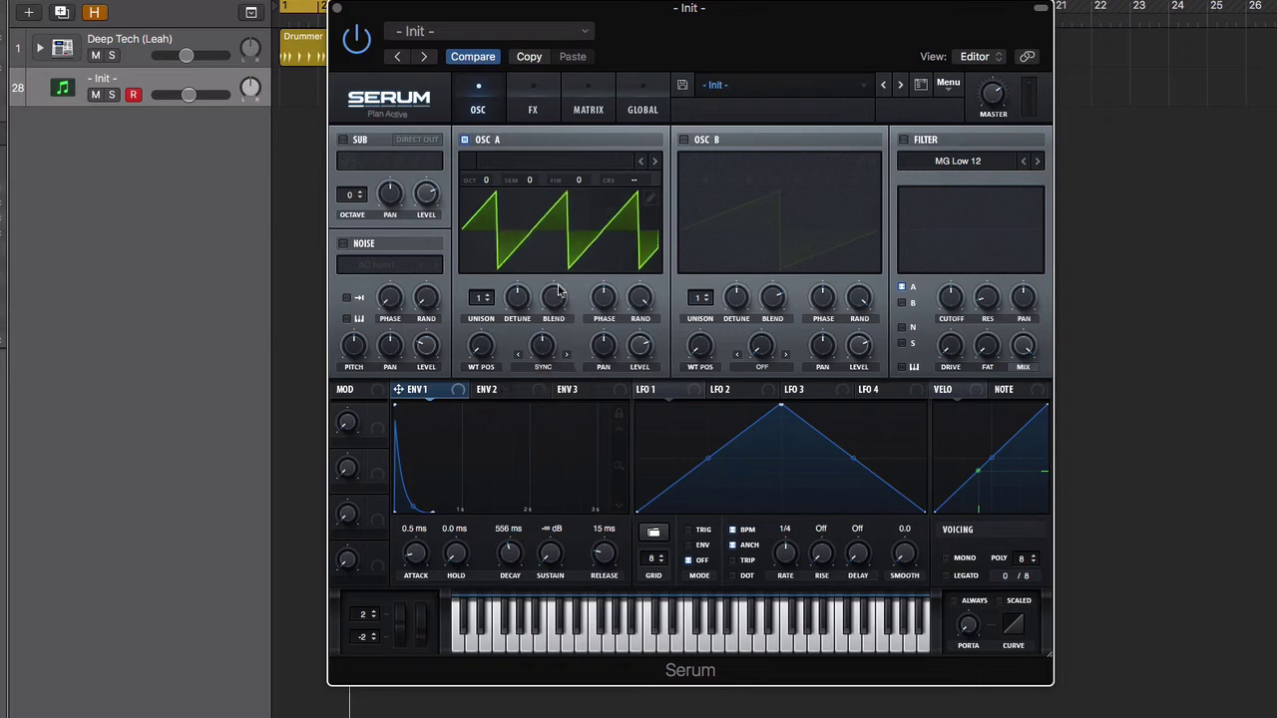
Change oscillator A's warp to Sync (Window 1/2), then to Sync (Window Full), and vary the warp amount
click(568, 355)
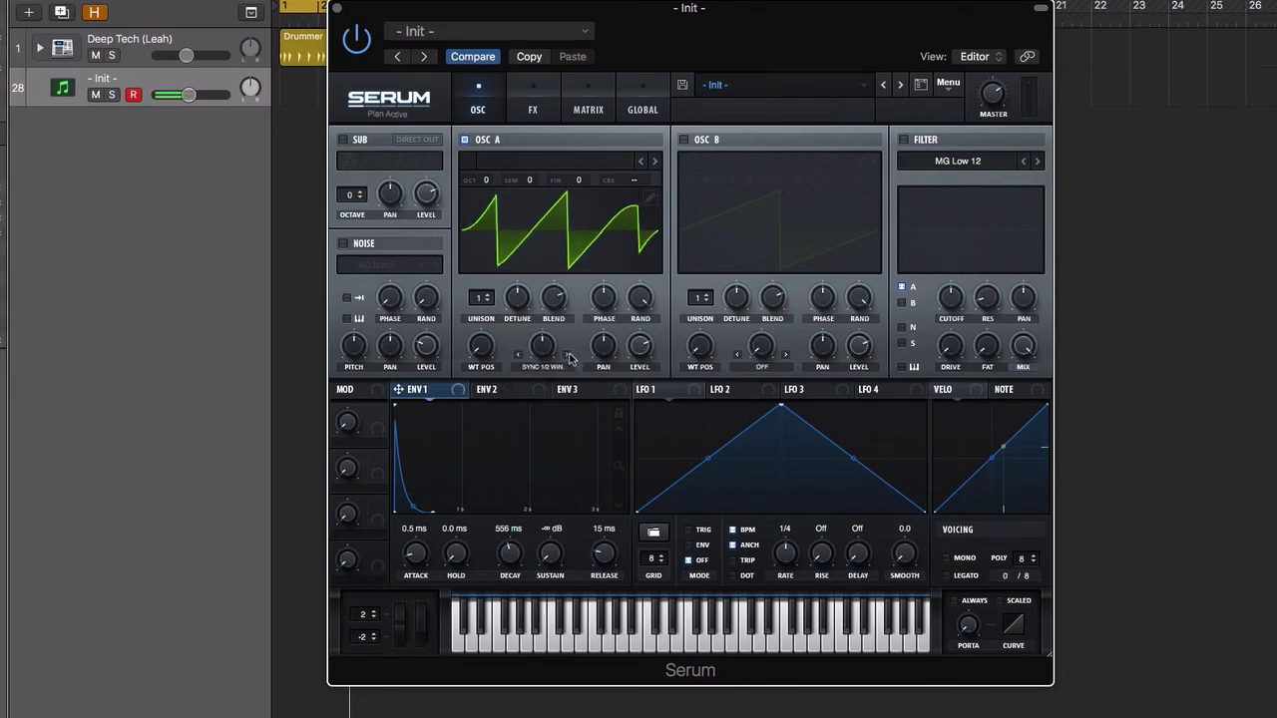
click(571, 357)
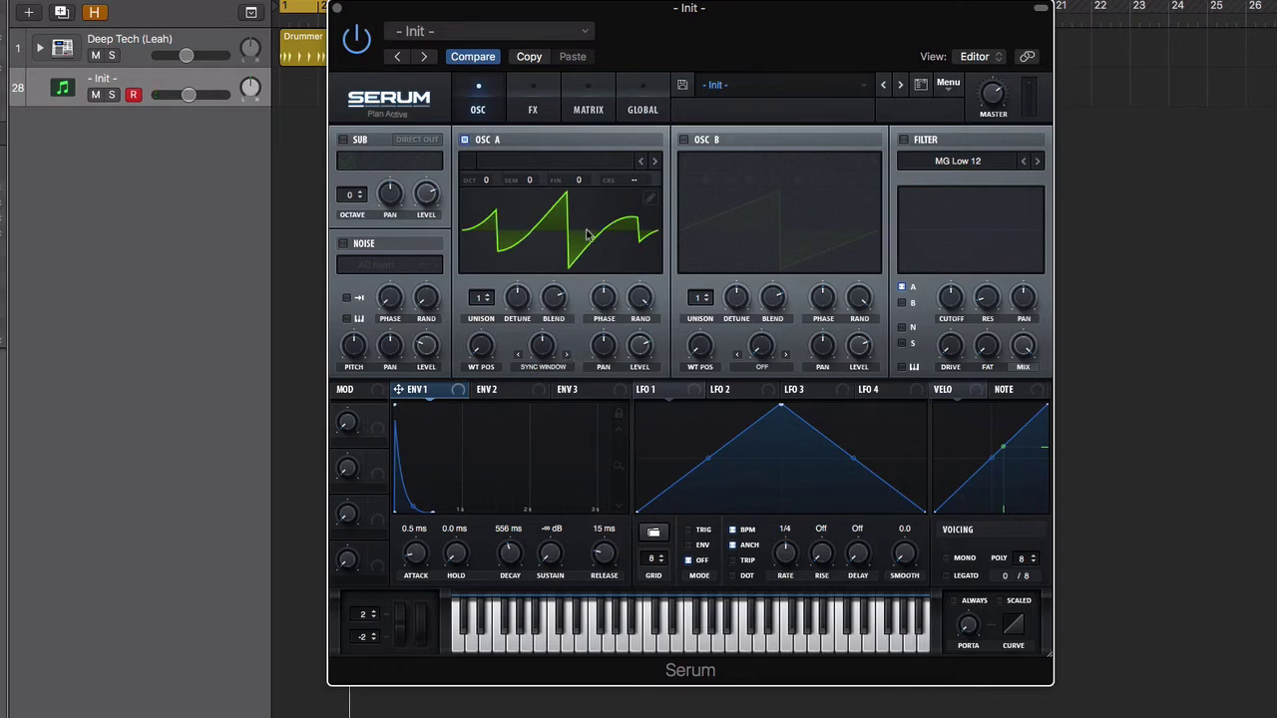
drag(547, 347, 549, 499)
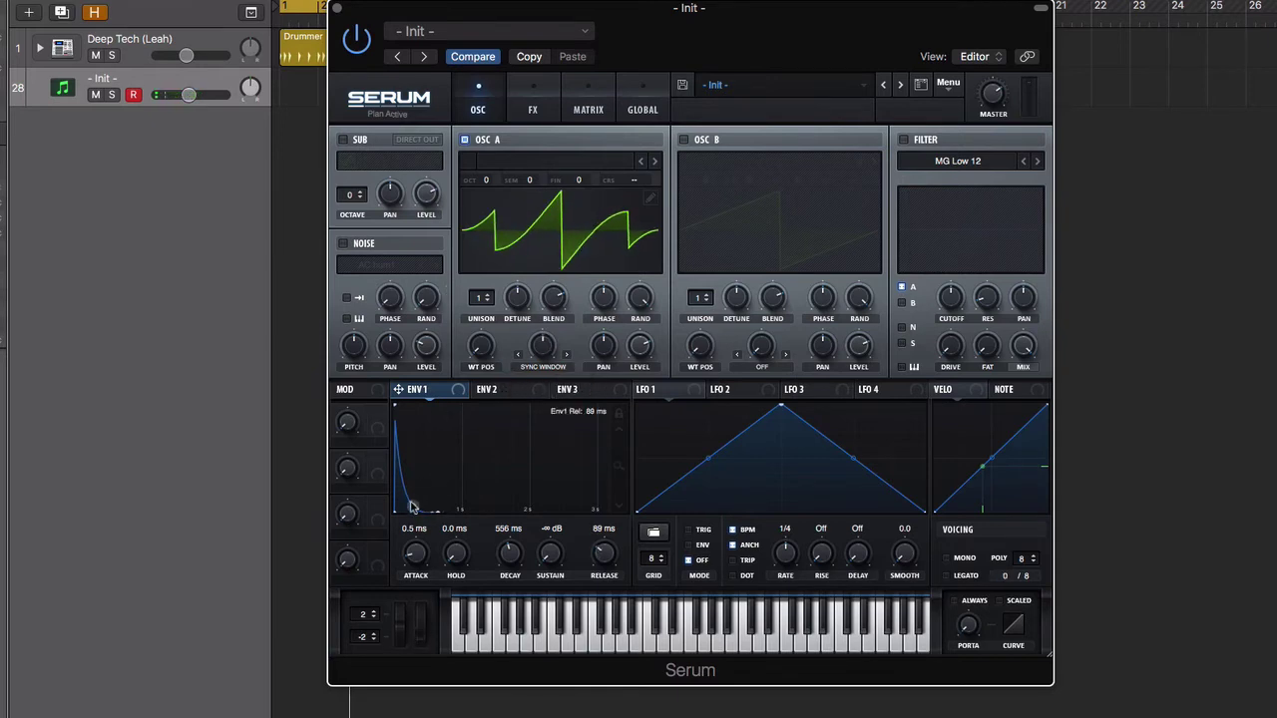
Bow Envelope 1's decay curve outward and set its hold to 77 ms
drag(412, 507, 422, 403)
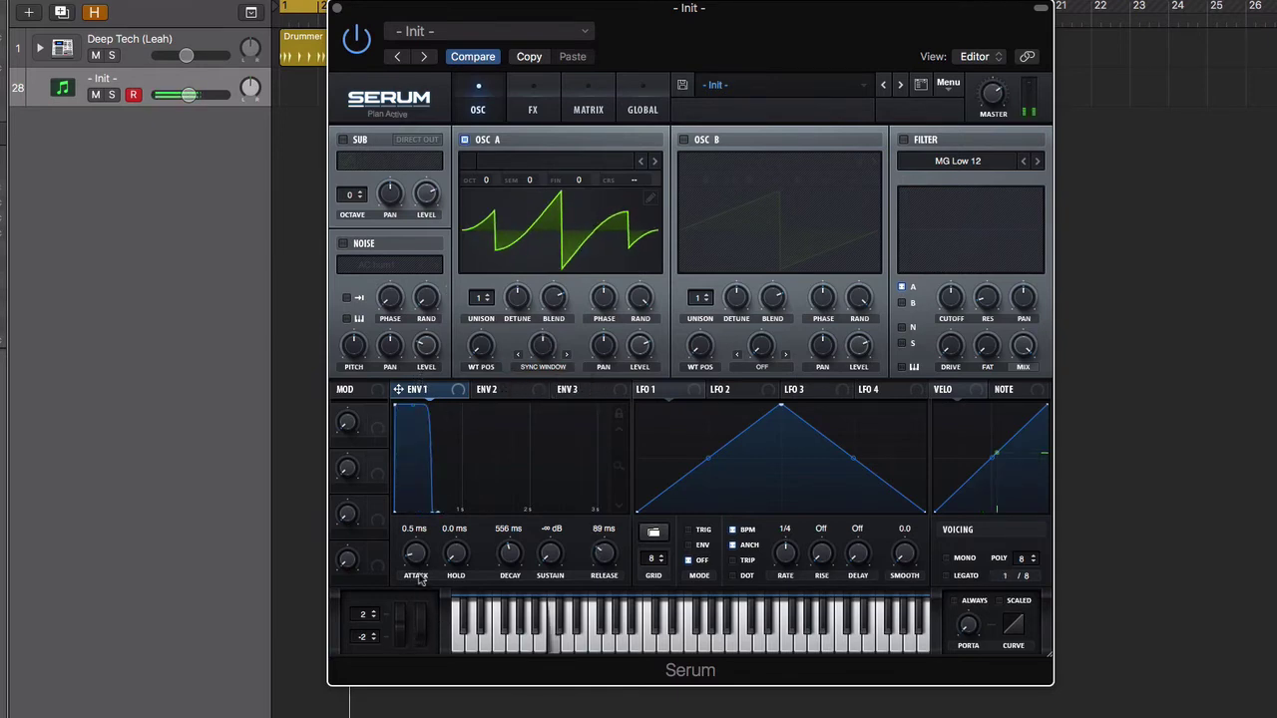
drag(456, 554, 526, 387)
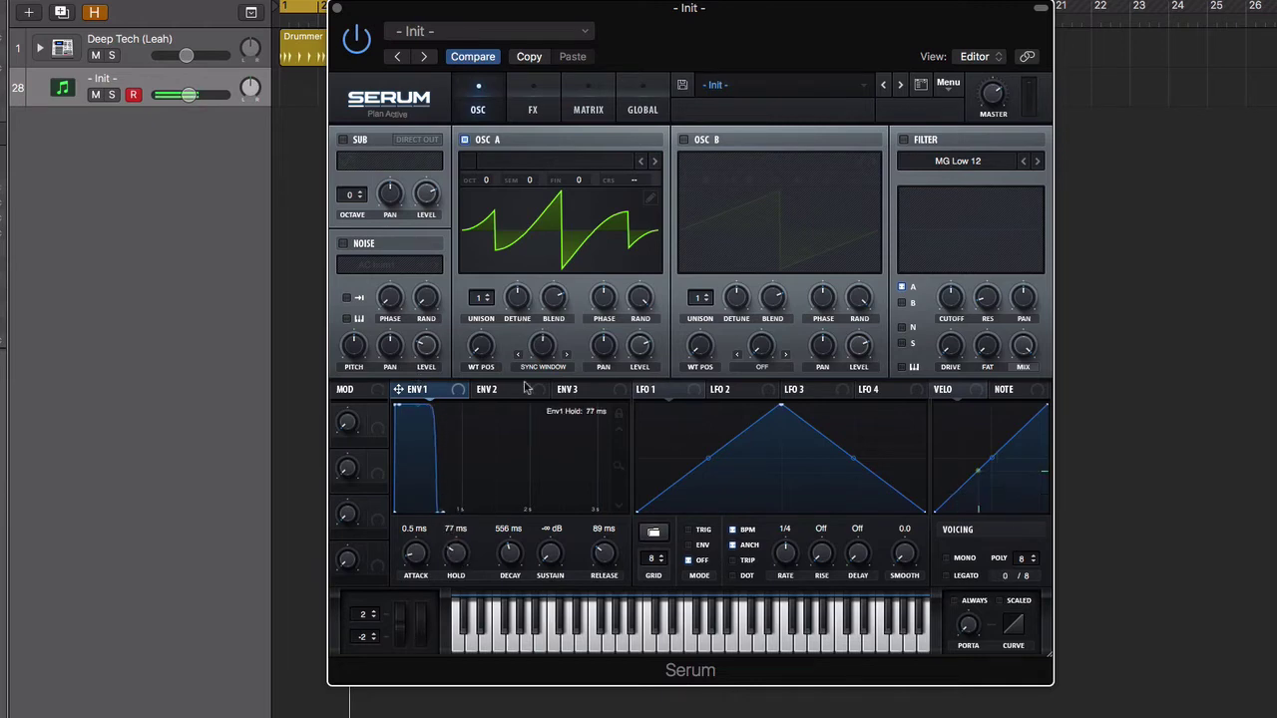
Set oscillator A's warp mode to Bend + and sweep the warp amount up to 100% and back to minimum
click(545, 368)
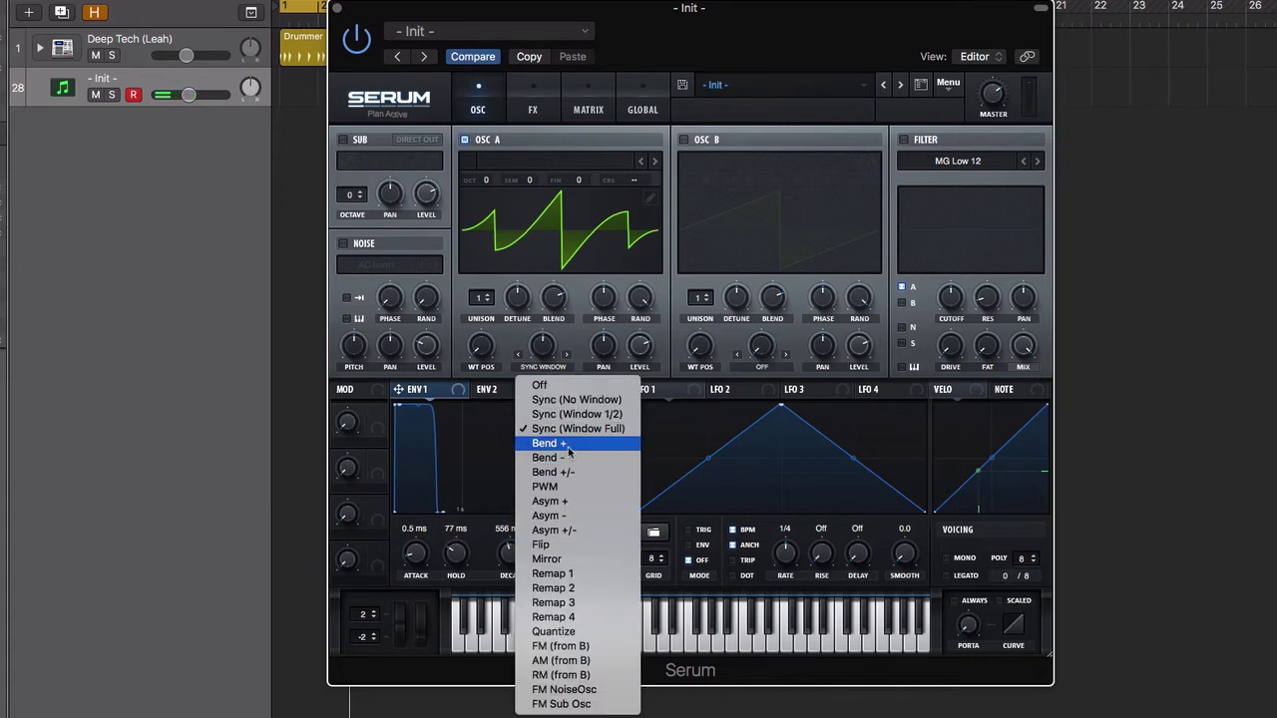
click(569, 451)
drag(544, 340, 546, 562)
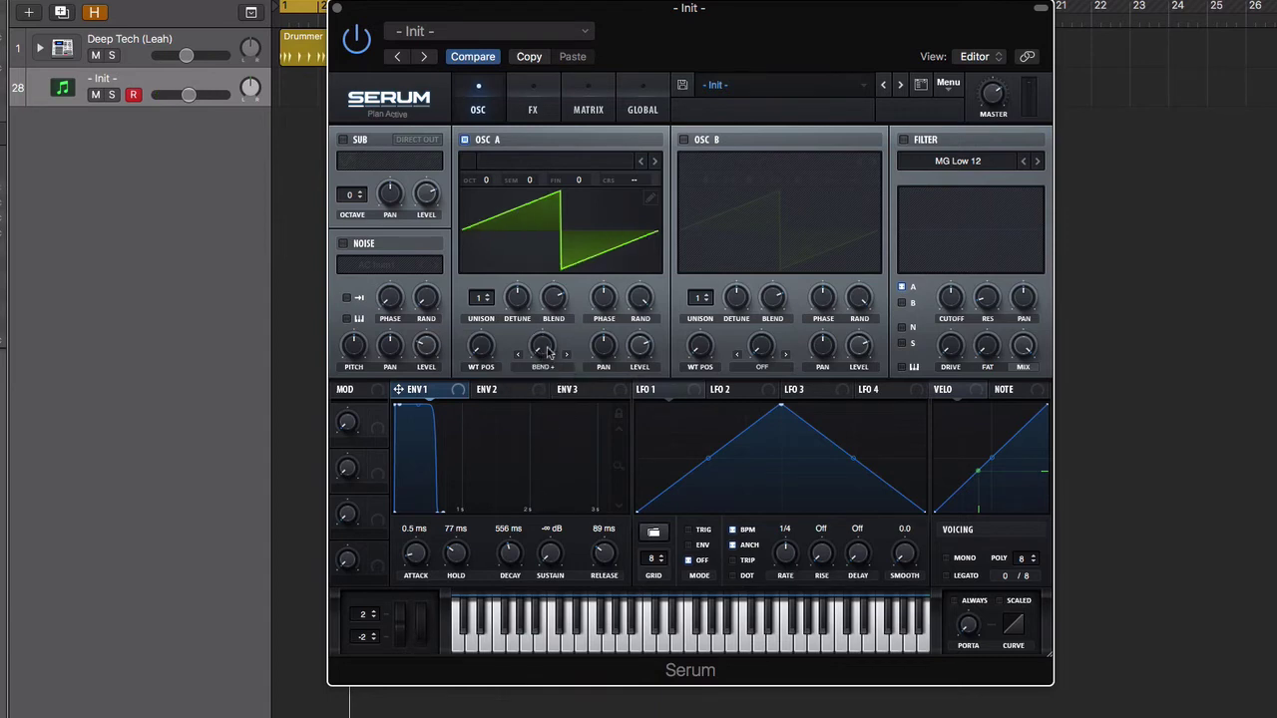
drag(546, 352, 489, 92)
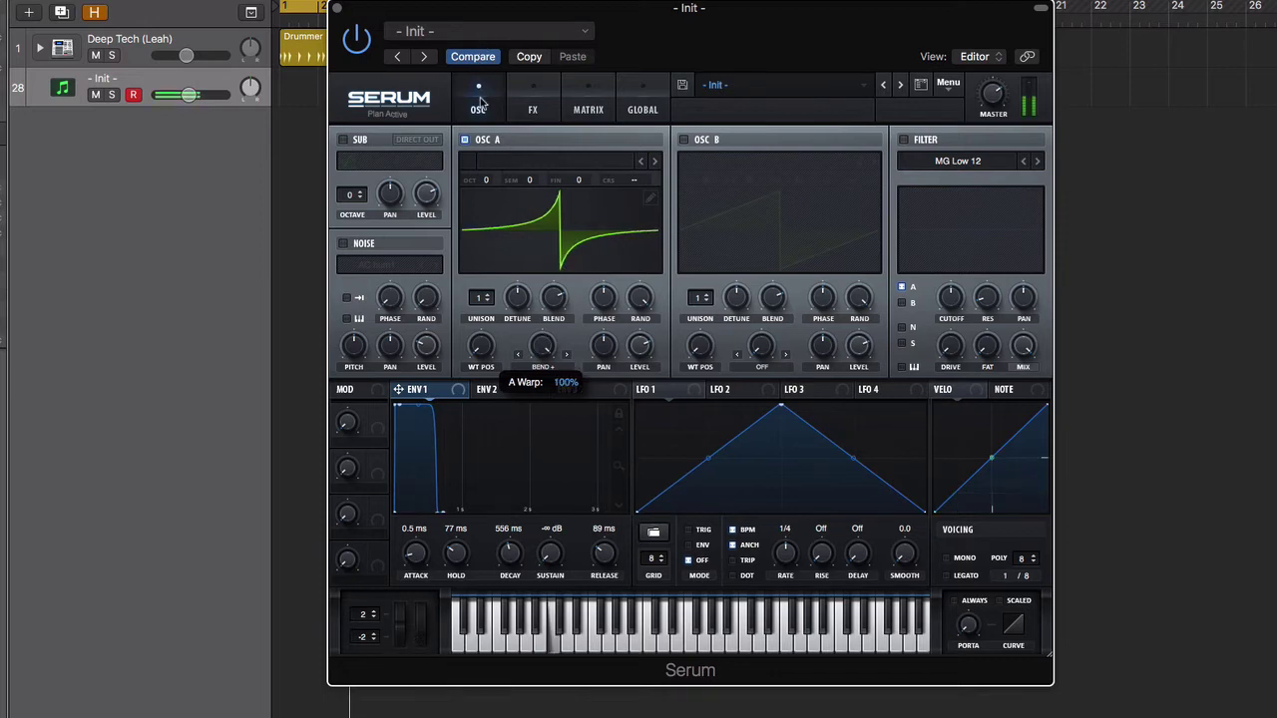
drag(479, 103, 556, 675)
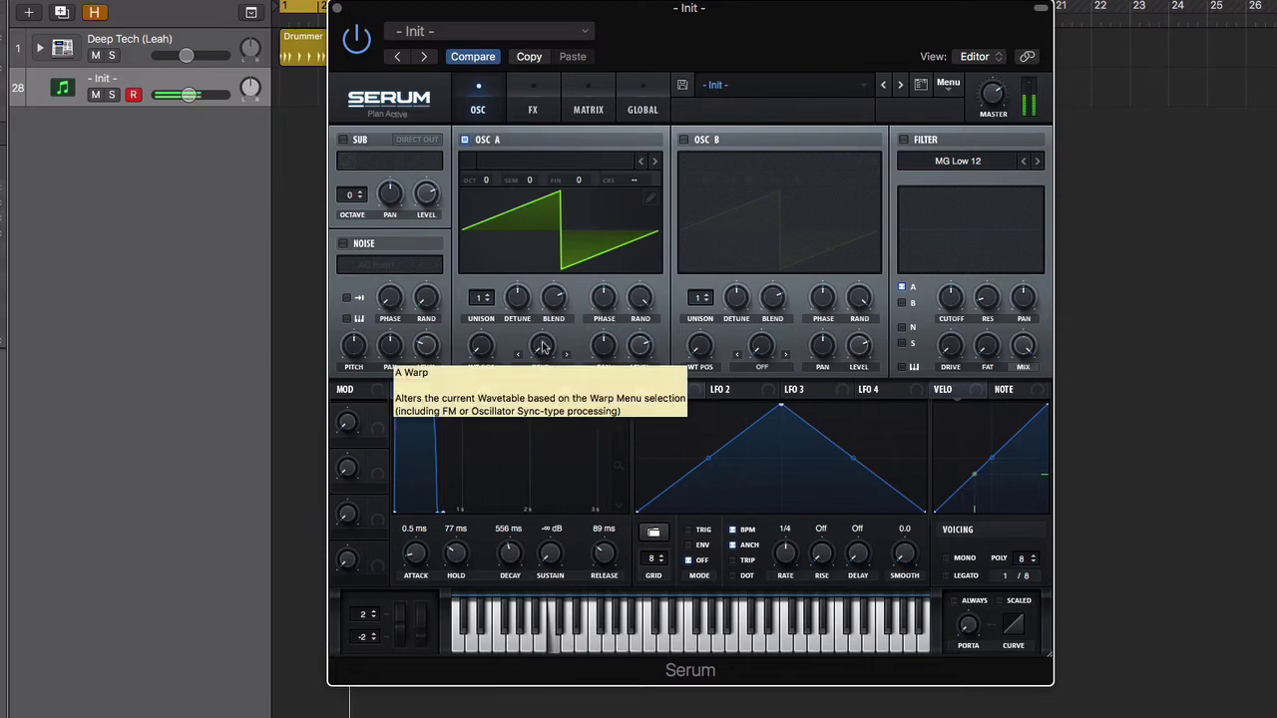
Modulate oscillator A's warp with LFO 2, and set Envelope 1's hold to 397 ms and sustain to -0.6 dB
drag(542, 347, 541, 382)
drag(714, 400, 541, 345)
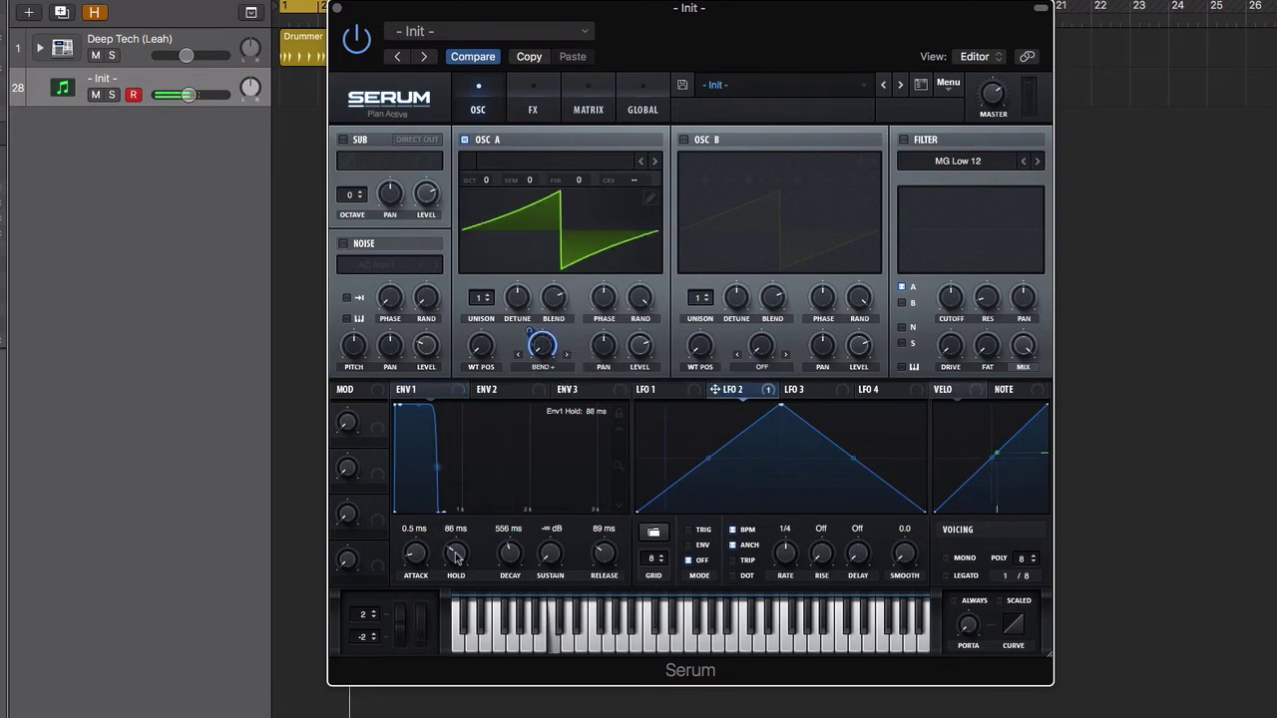
drag(450, 508, 459, 486)
drag(550, 502, 555, 389)
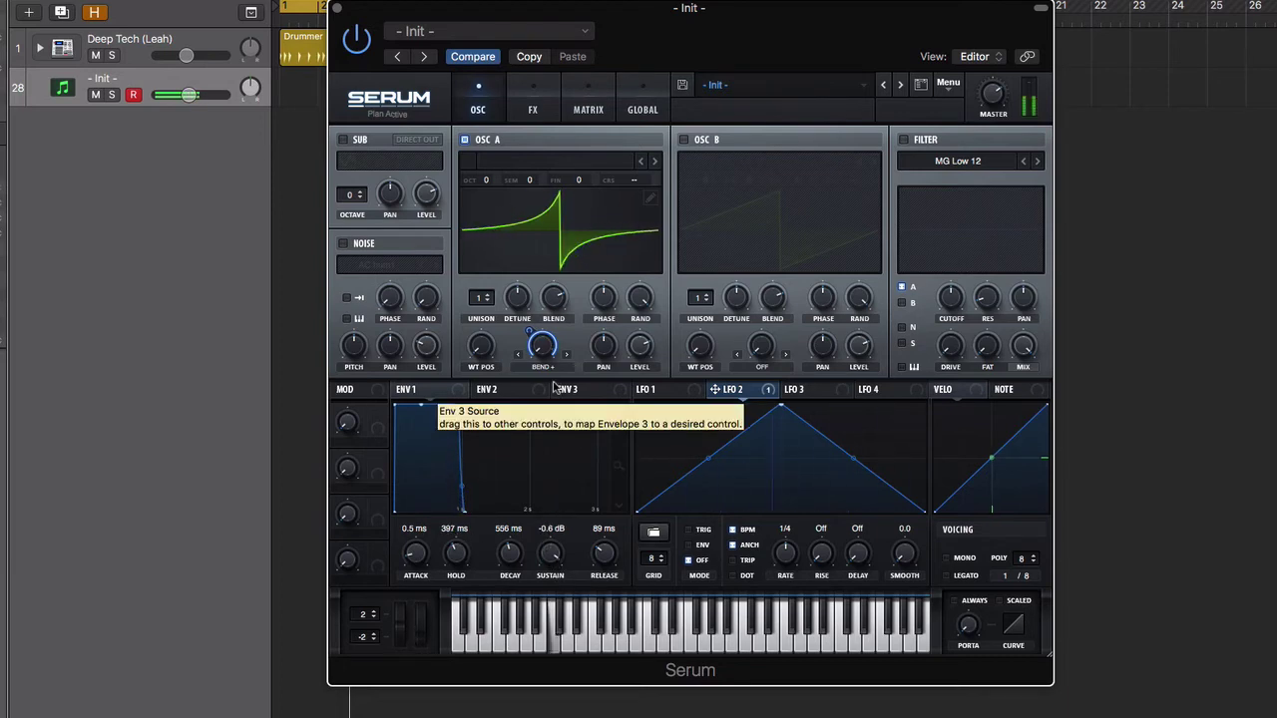
Switch oscillator A's warp mode to Bend -, then to Bend +/-, and raise the warp amount to its centre
drag(555, 388, 534, 339)
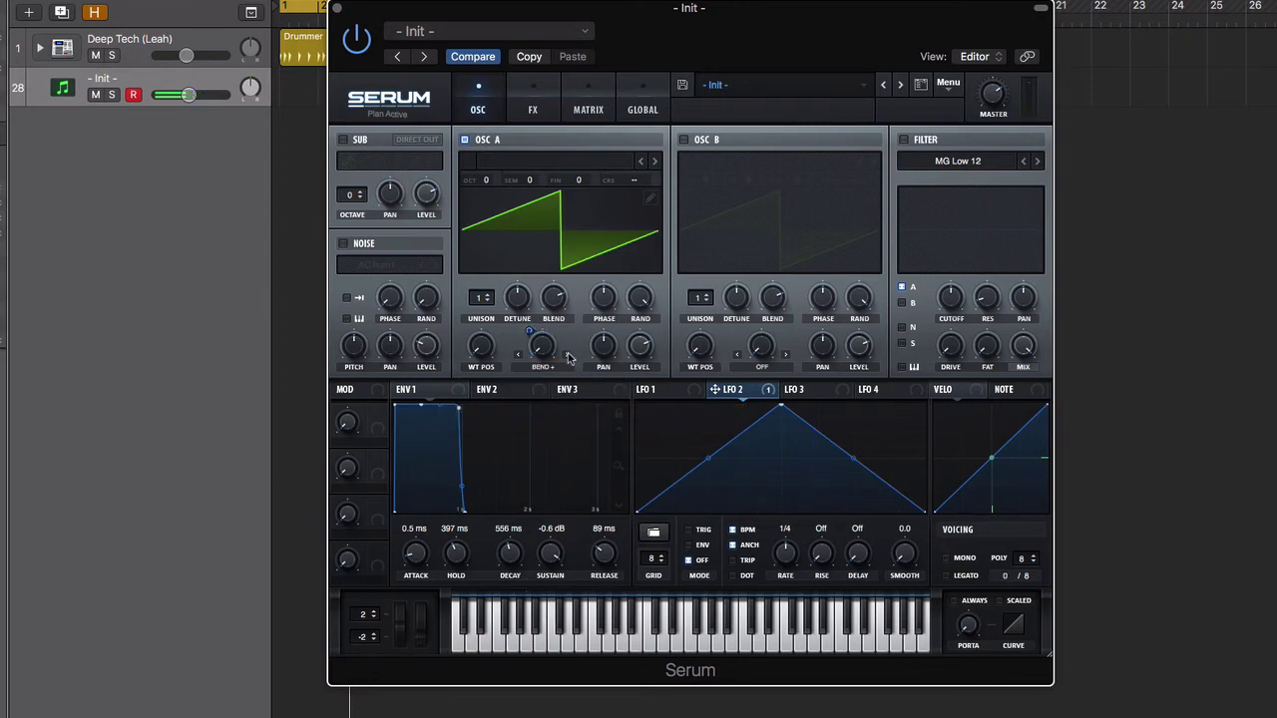
mouse_move(544, 357)
mouse_down()
mouse_move(541, 141)
mouse_move(520, 354)
mouse_up()
click(547, 366)
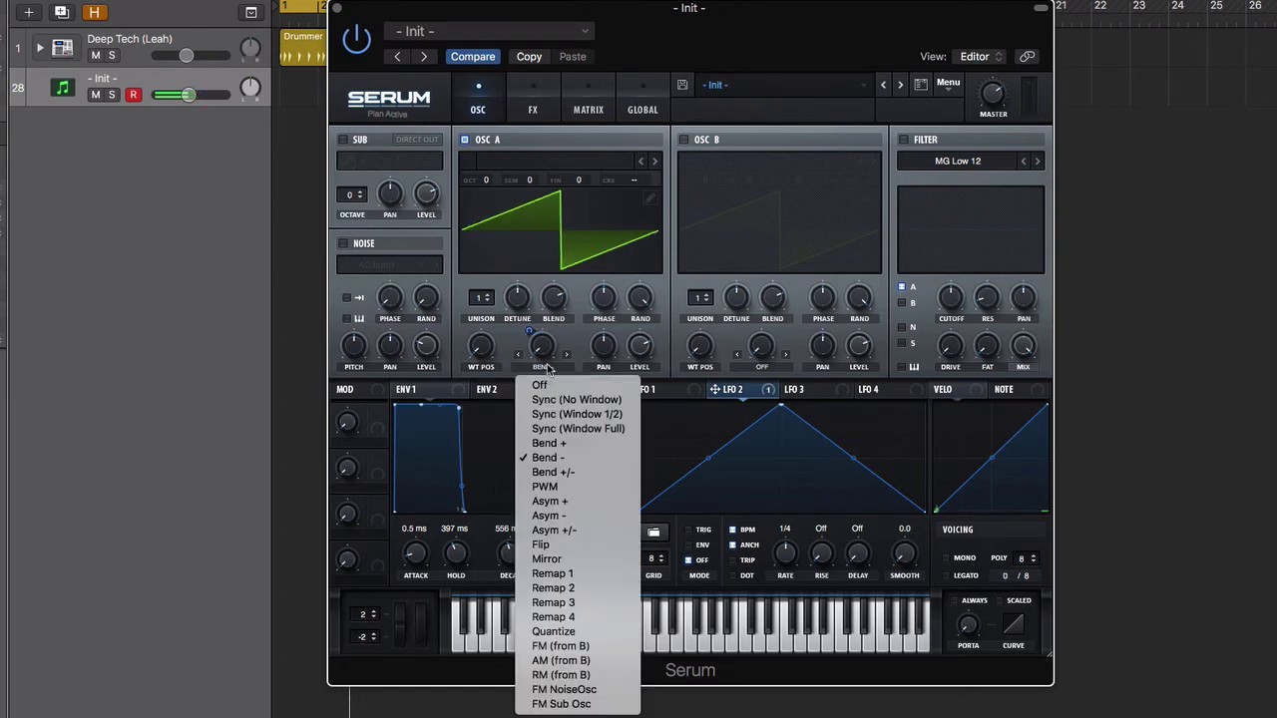
click(555, 472)
drag(544, 346, 545, 254)
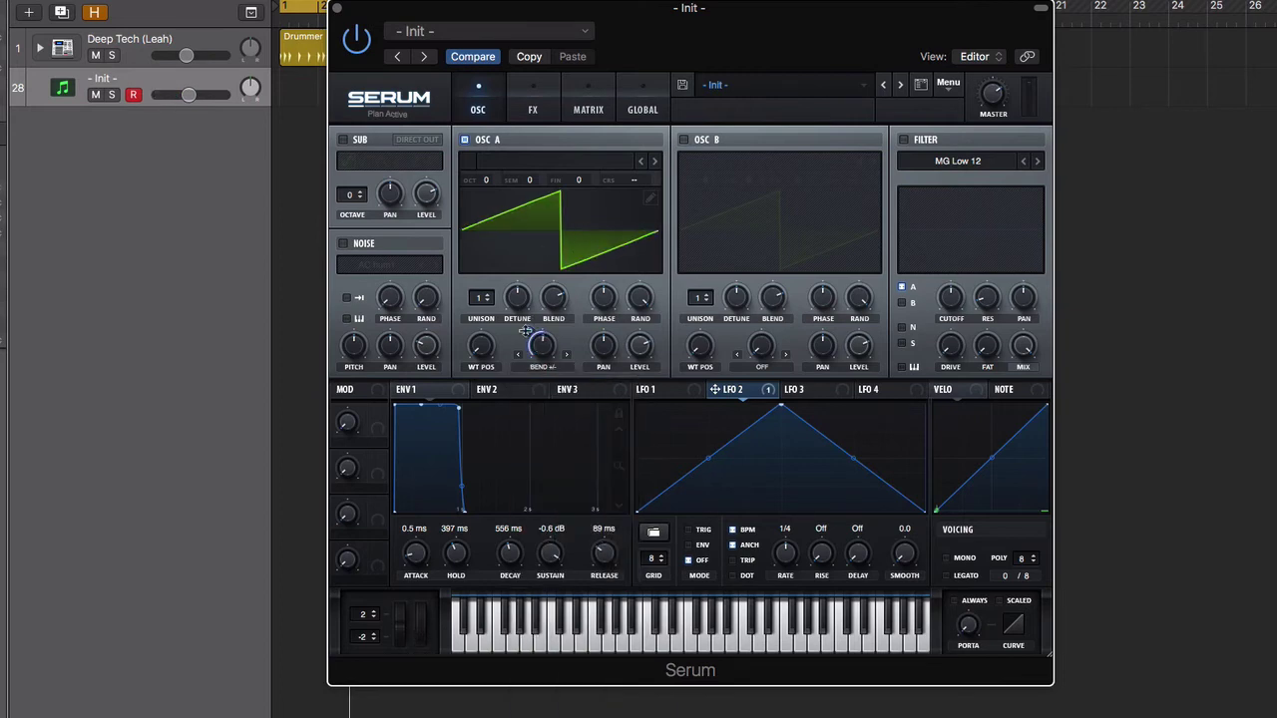
Remove all modulators from oscillator A's warp and turn the warp amount fully up
right_click(528, 335)
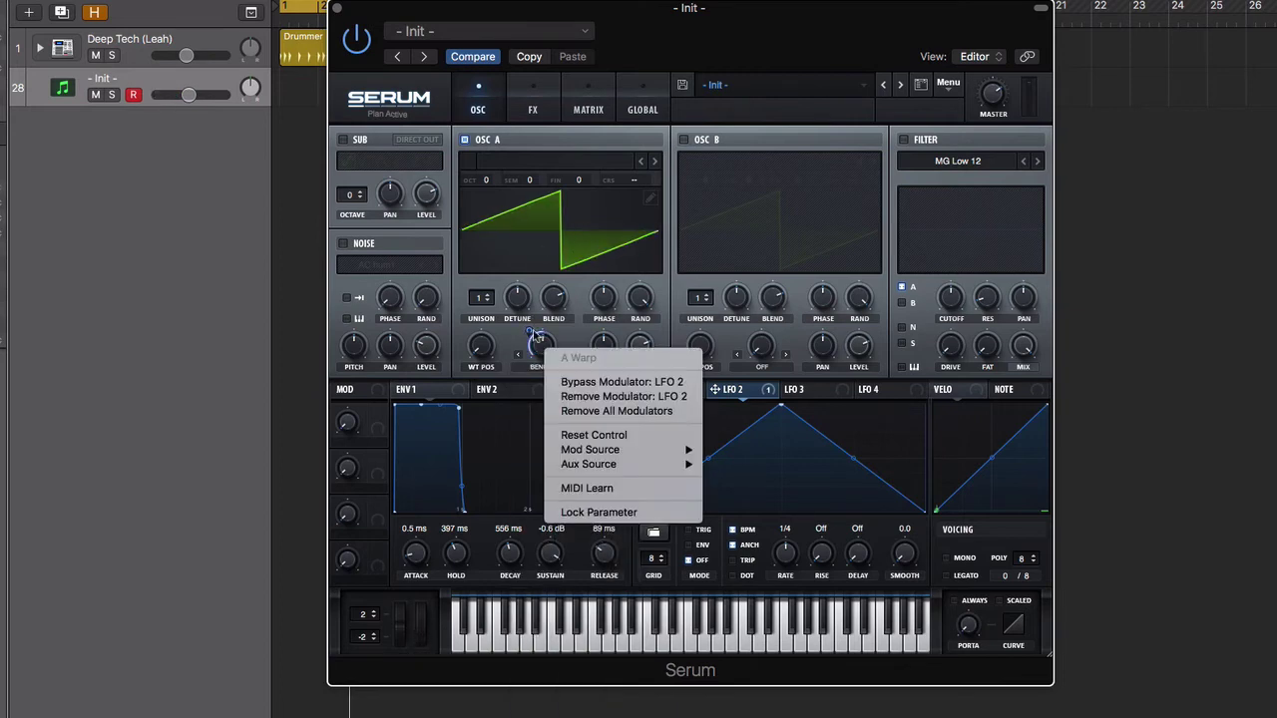
click(582, 410)
drag(547, 349, 510, 214)
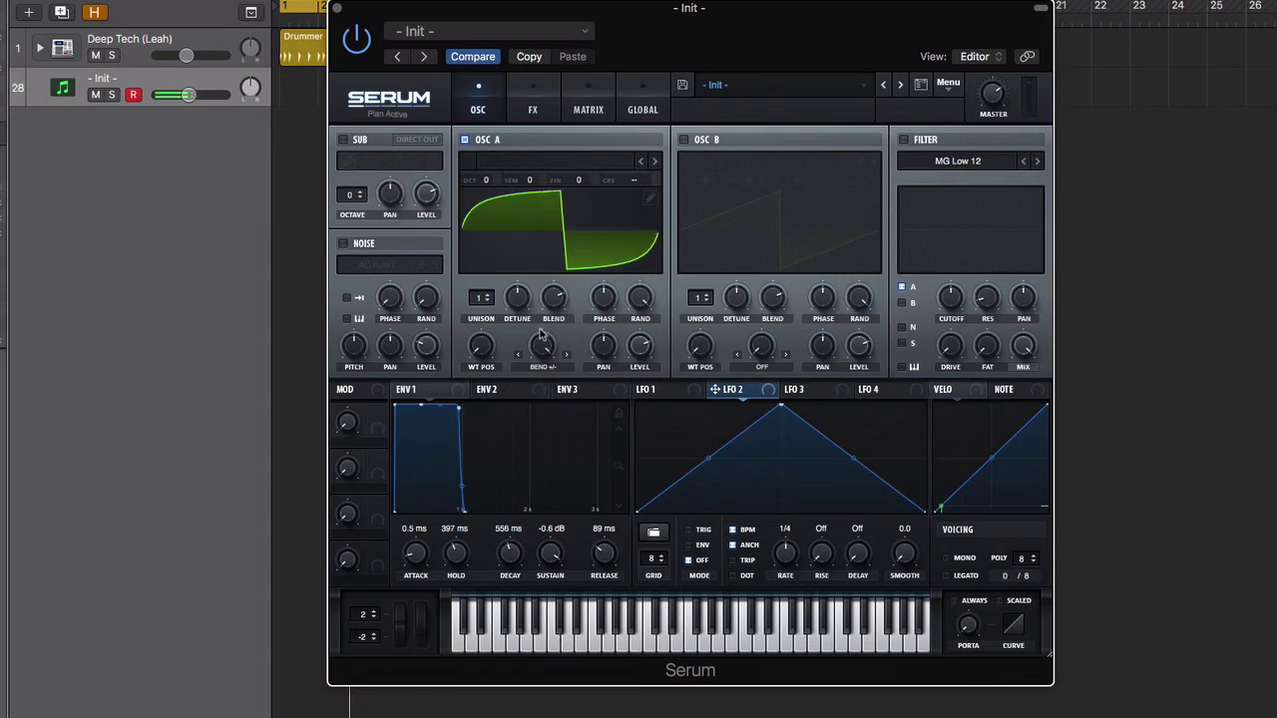
Sweep oscillator A's Bend +/- warp amount from 100% down to its minimum
mouse_move(546, 348)
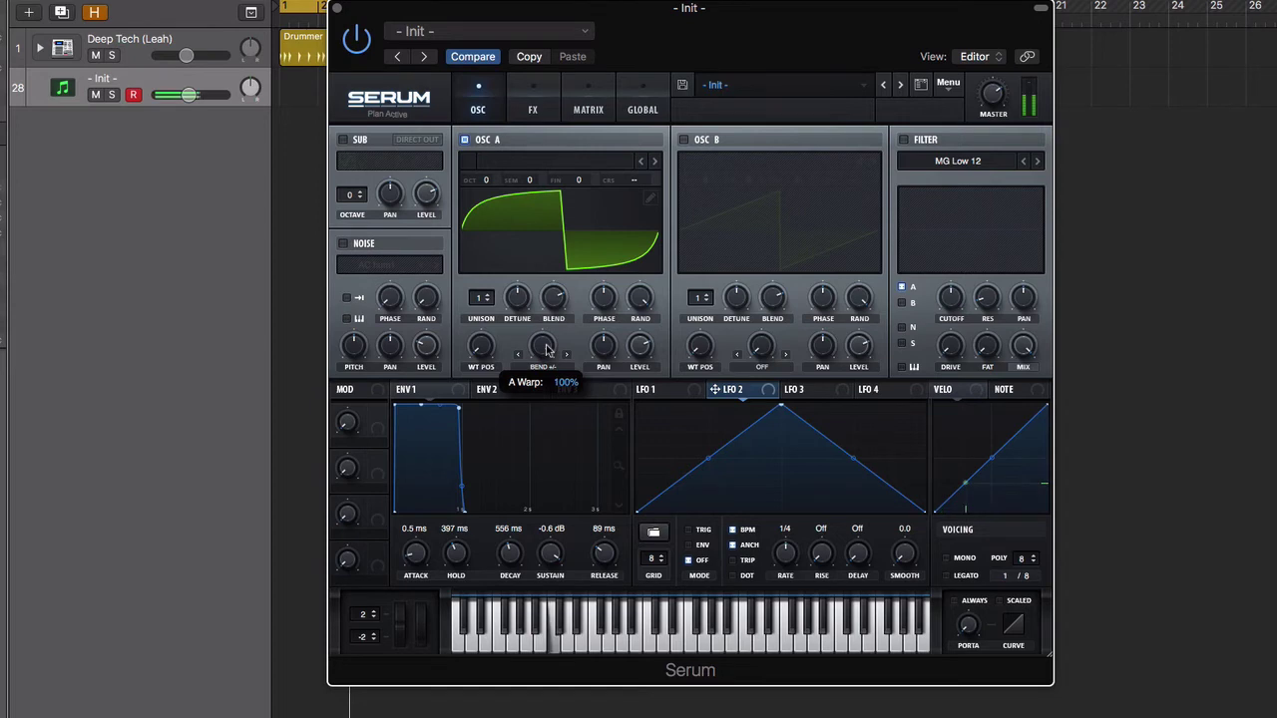
mouse_move(547, 348)
mouse_down()
mouse_move(573, 588)
mouse_move(566, 351)
mouse_up()
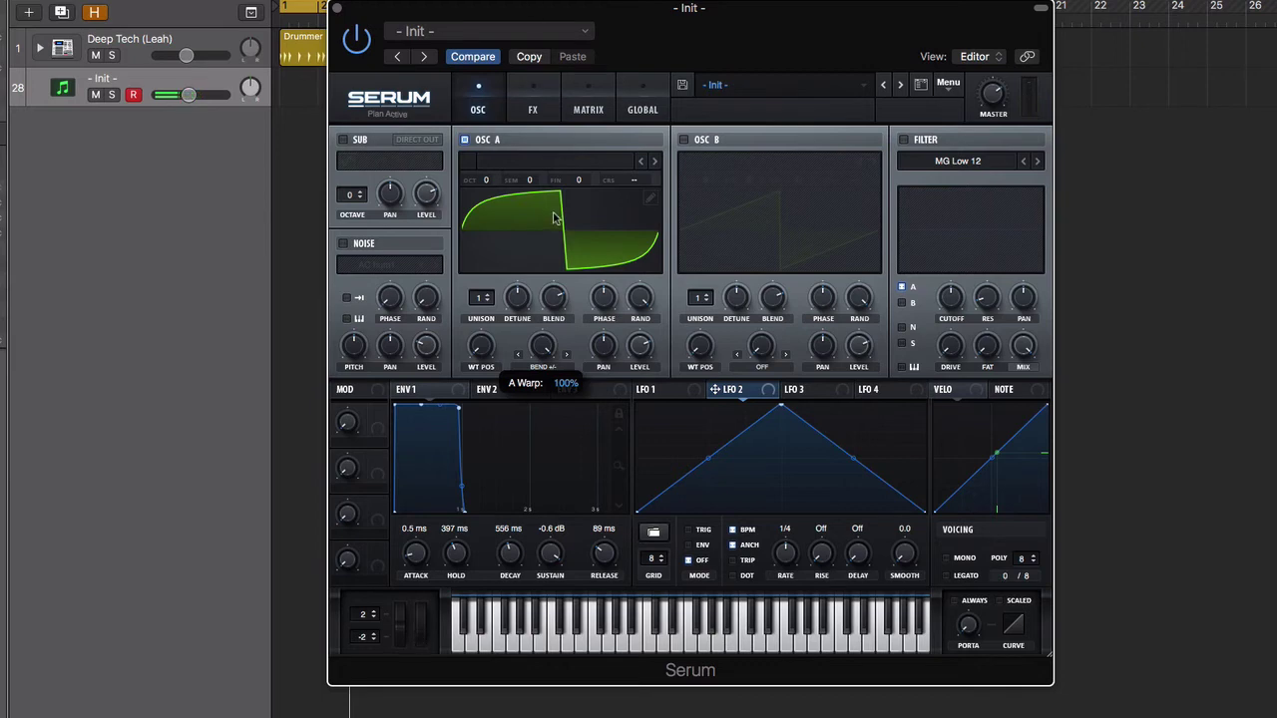
drag(542, 346, 517, 685)
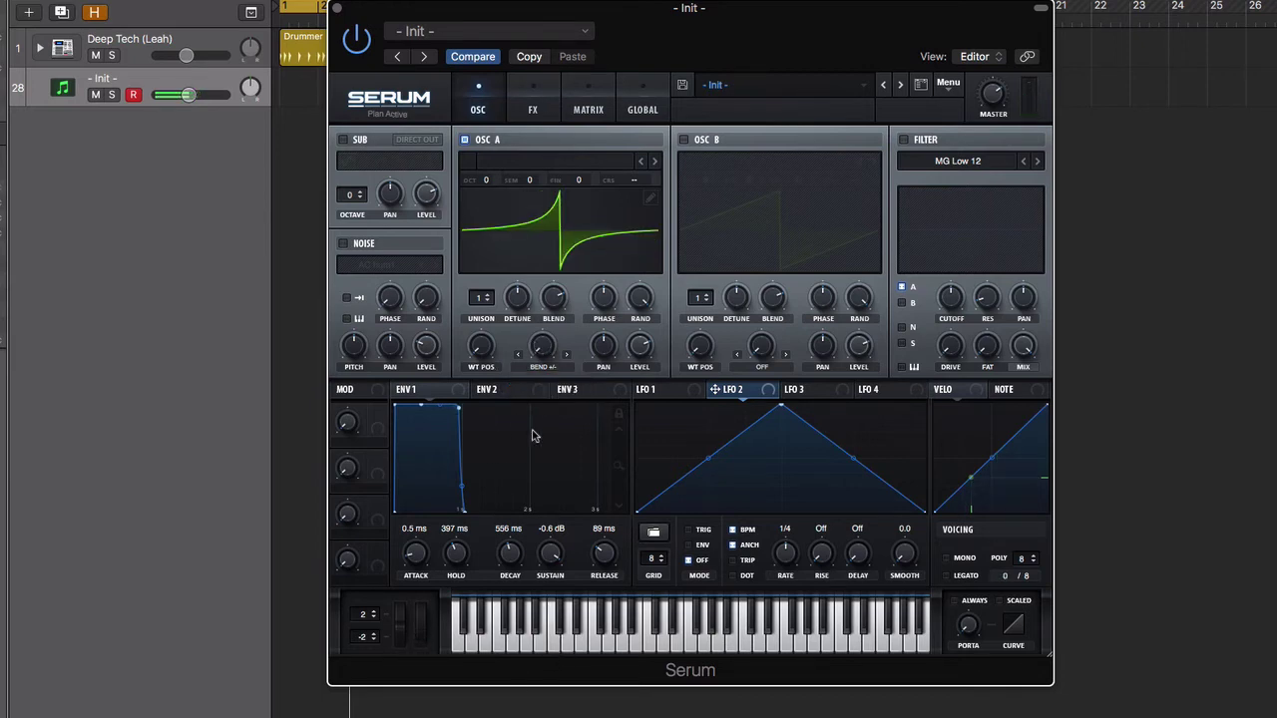
Set oscillator A's warp mode to PWM and sweep the warp amount up and down several times
click(559, 376)
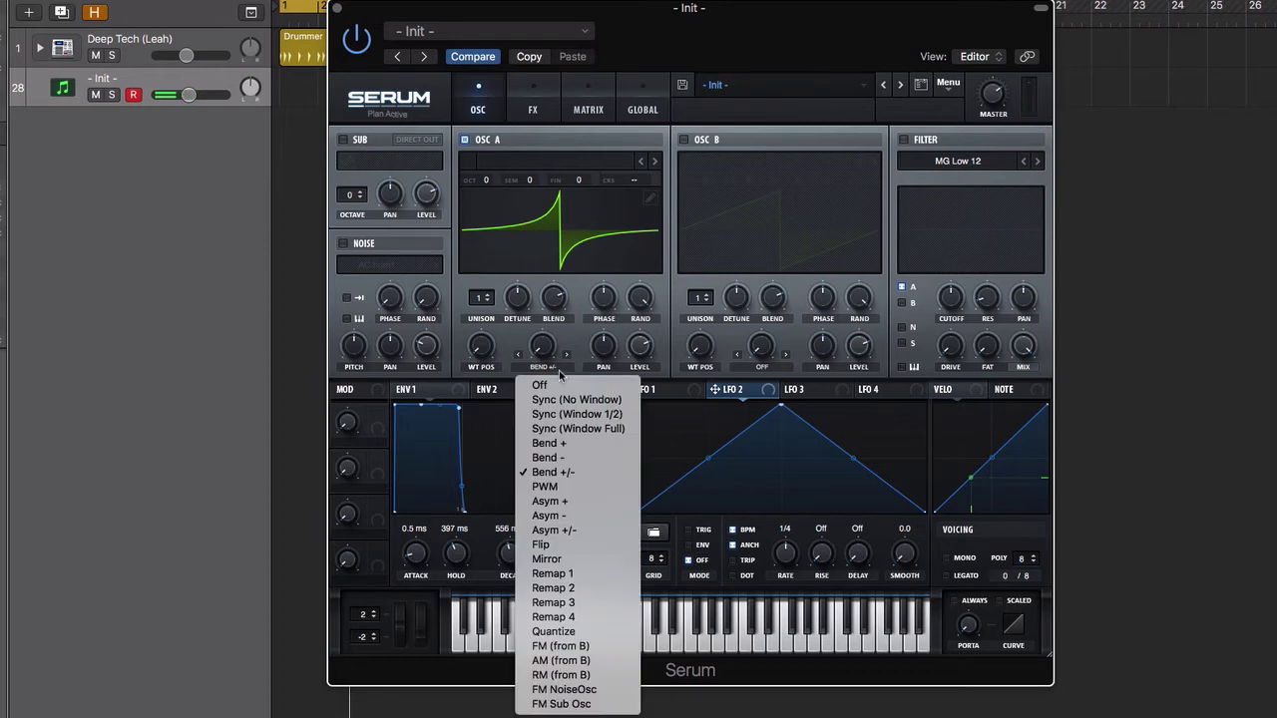
click(567, 487)
drag(542, 345, 556, 371)
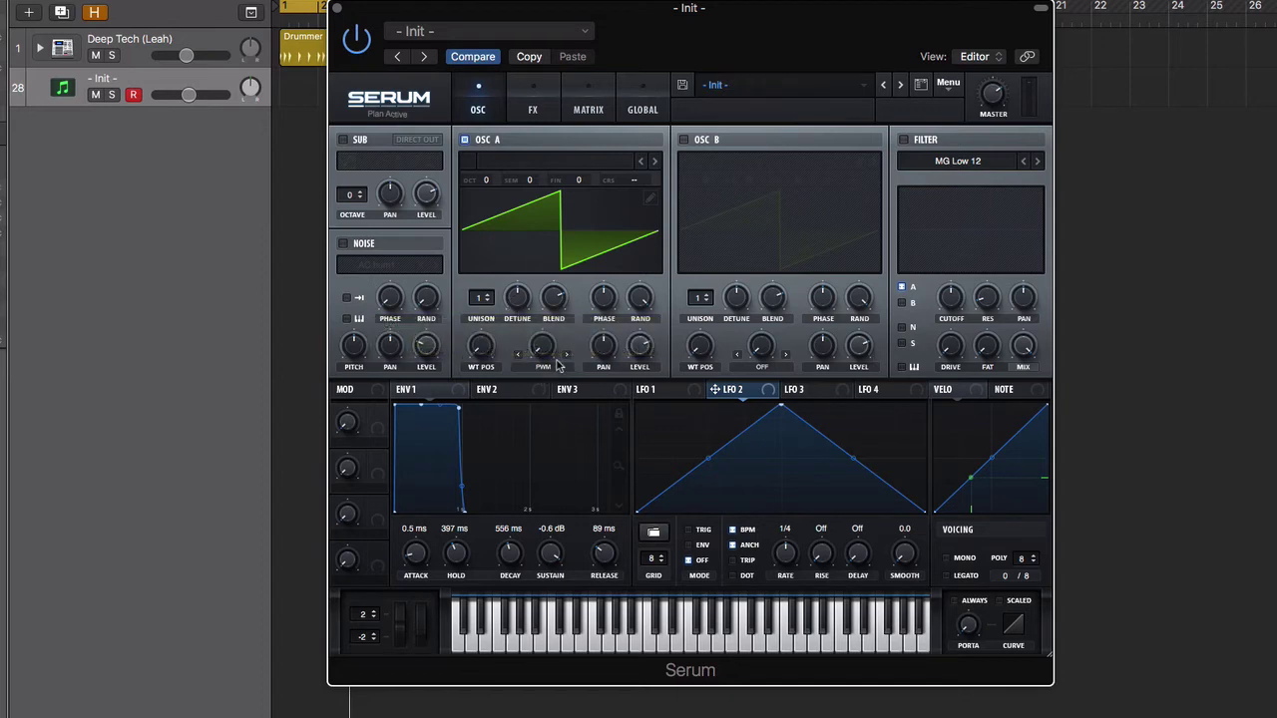
drag(550, 348, 527, 378)
drag(546, 347, 532, 403)
drag(534, 344, 504, 361)
Switch oscillator A's warp mode to Mirror and sweep the warp amount
click(543, 367)
click(548, 560)
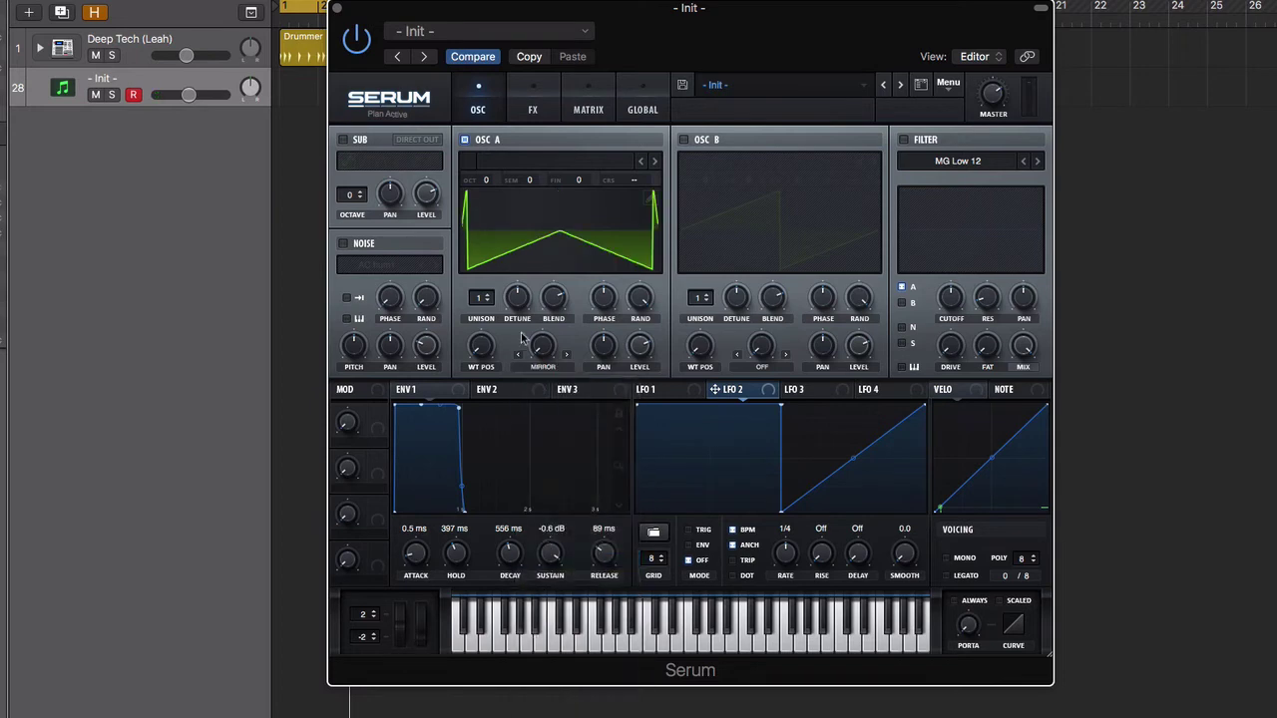
drag(546, 345, 537, 318)
Load the Spectral wavetable Light Metal 1 [SL] into oscillator A
click(562, 165)
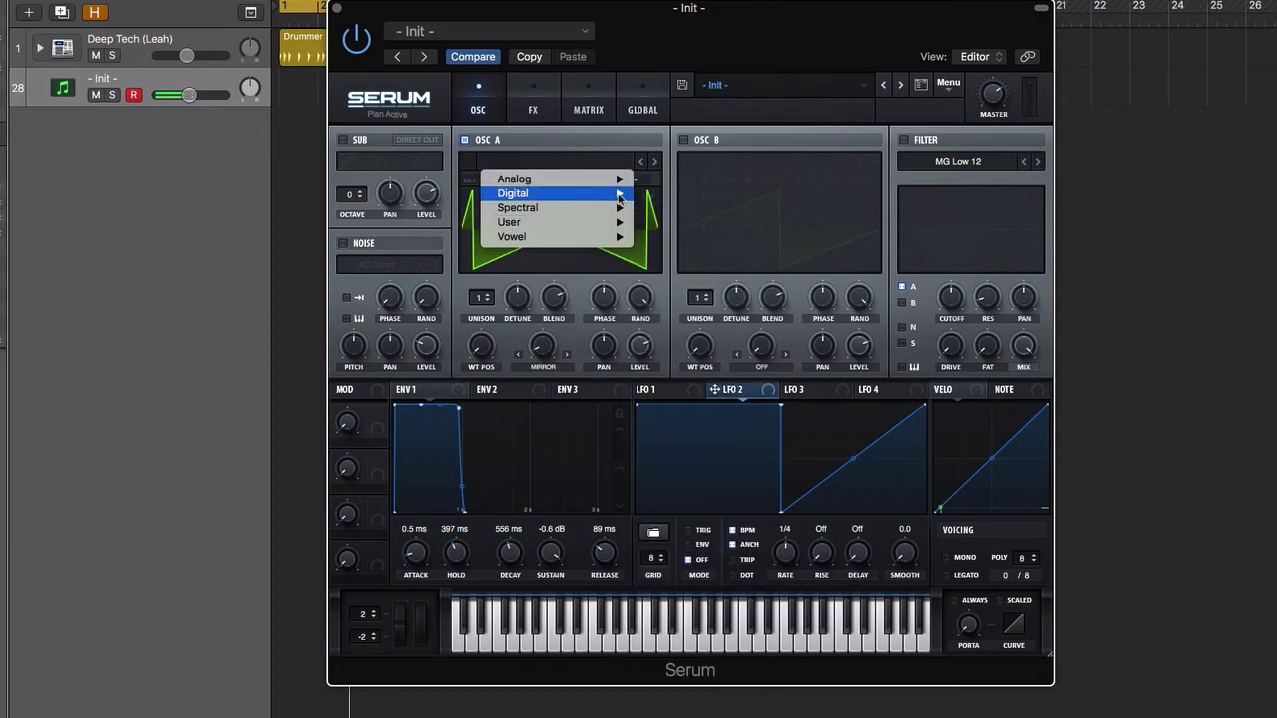
mouse_move(593, 210)
click(692, 296)
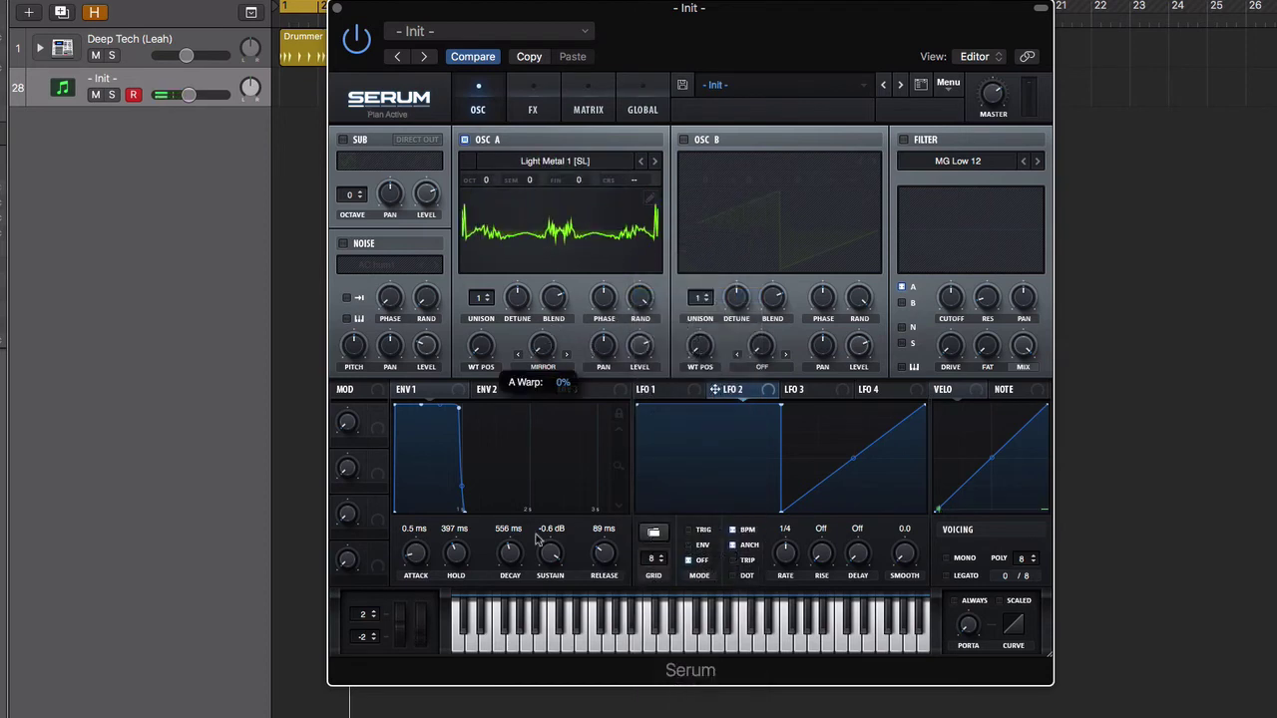
Turn oscillator A's warp mode Off and switch it back to Mirror to compare the two
click(547, 368)
click(557, 386)
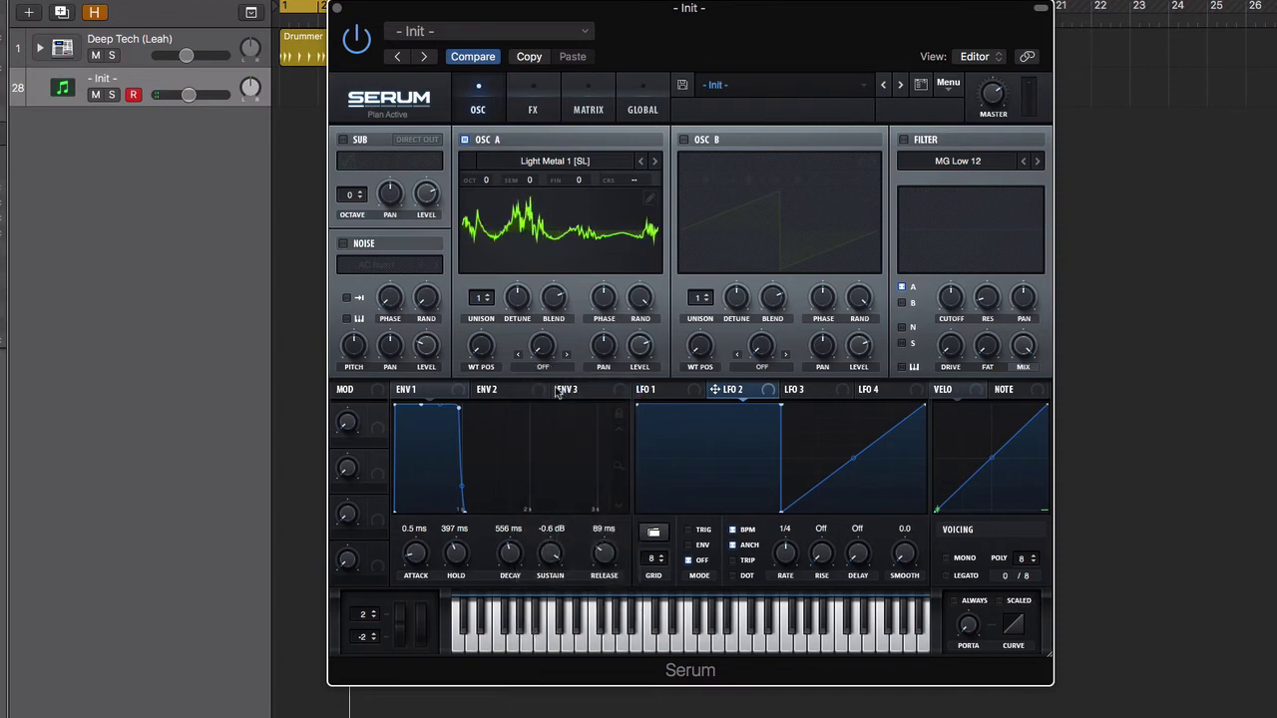
click(544, 367)
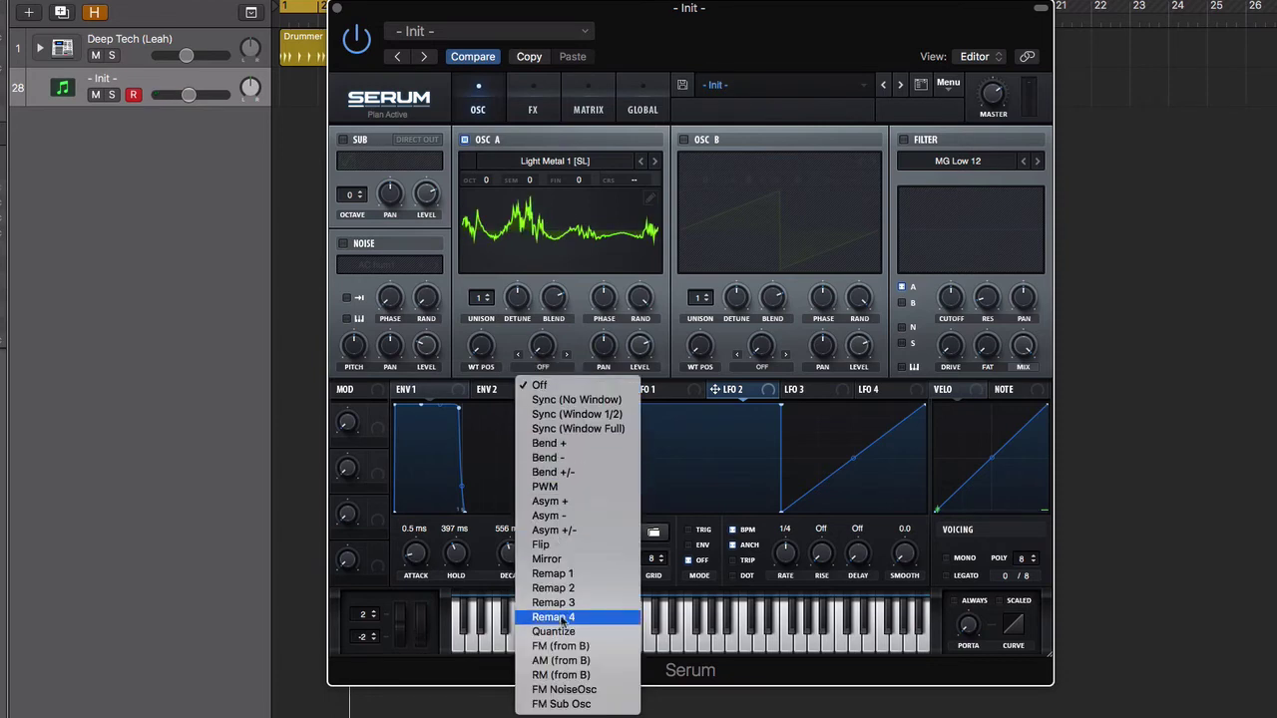
click(557, 560)
Sweep oscillator A's Mirror warp amount, and modulate its warp and wavetable position with LFO 3
drag(540, 343, 542, 240)
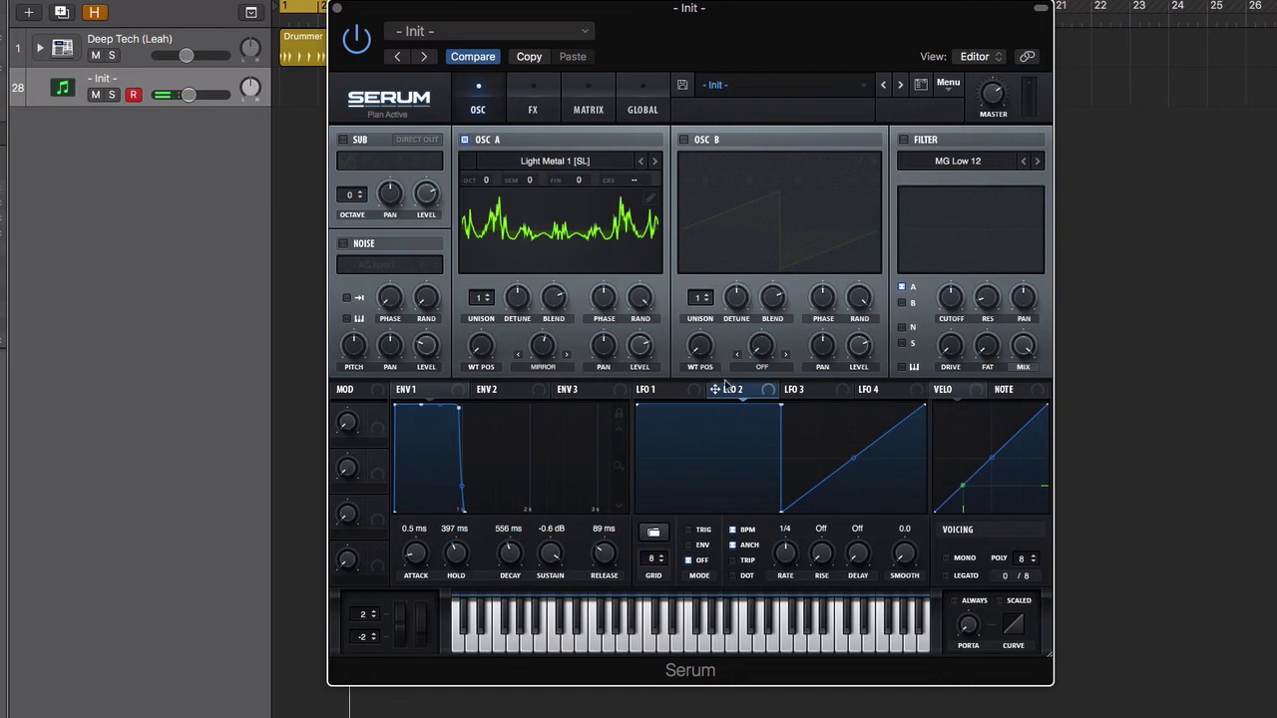
click(796, 391)
drag(795, 392, 535, 348)
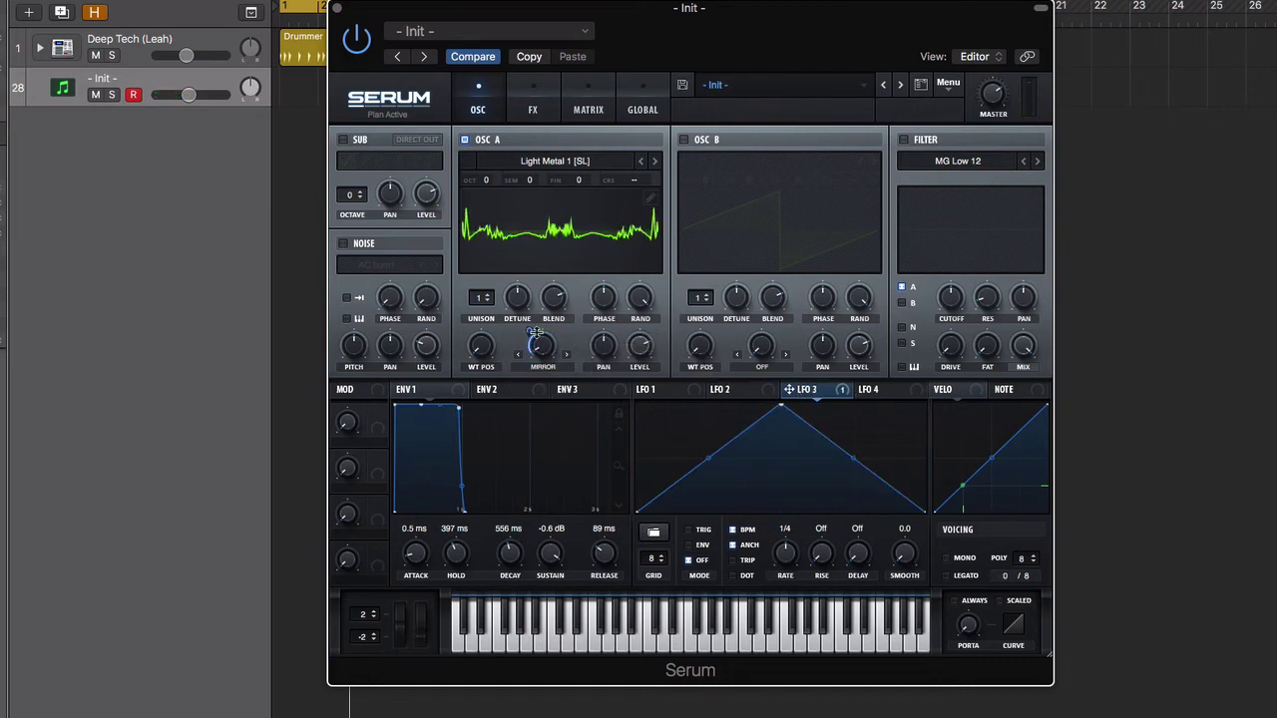
Set oscillator A's warp mode to FM (from B) and load the Analog wavetable Basic Mini into it
click(552, 371)
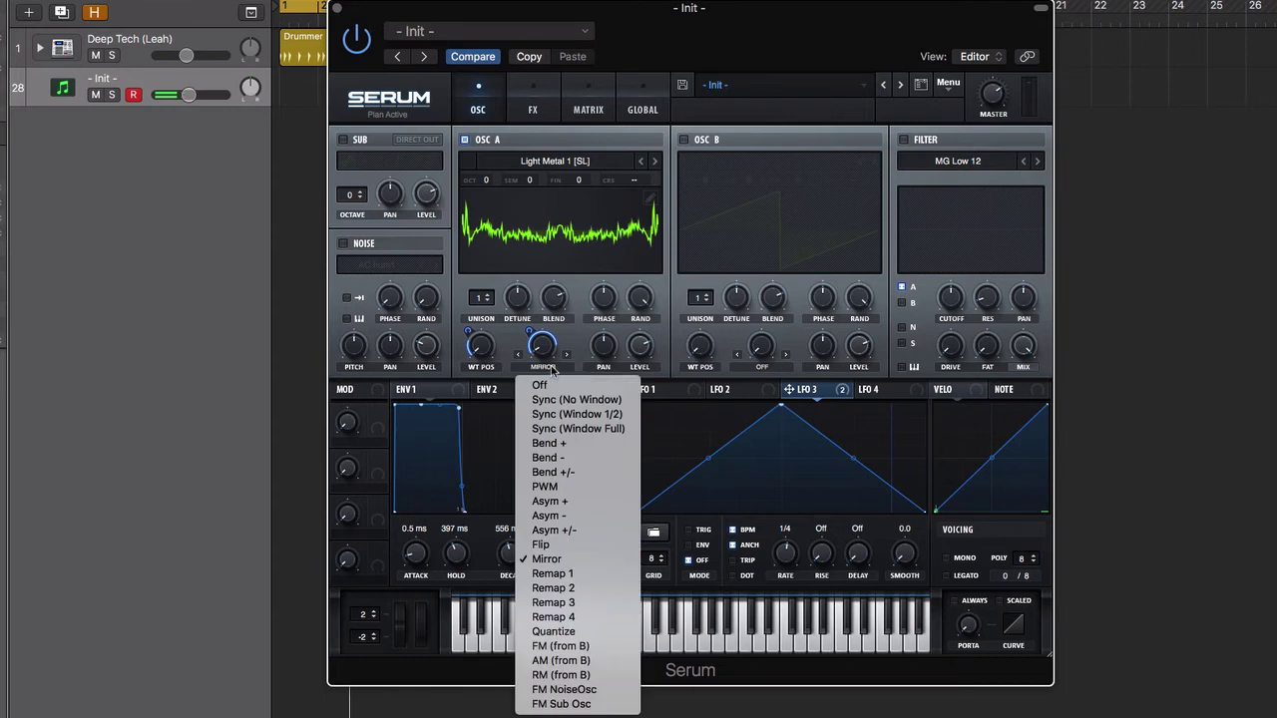
click(577, 651)
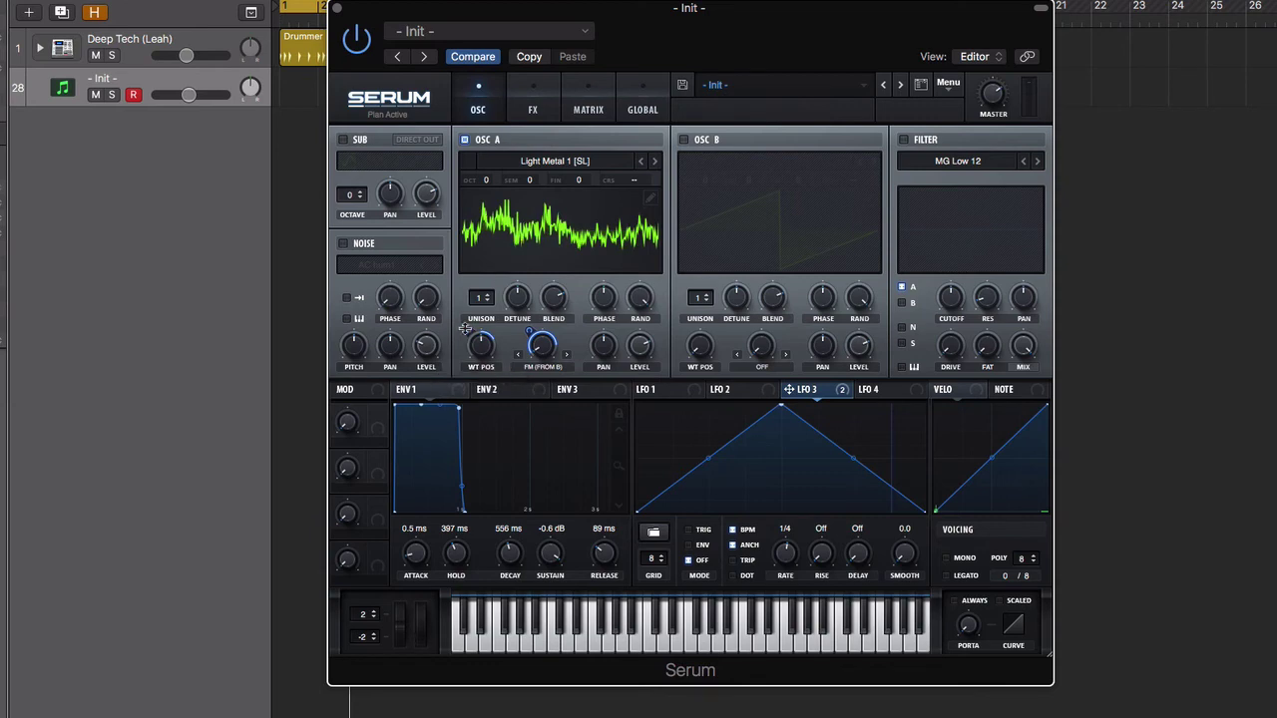
click(555, 161)
mouse_move(559, 181)
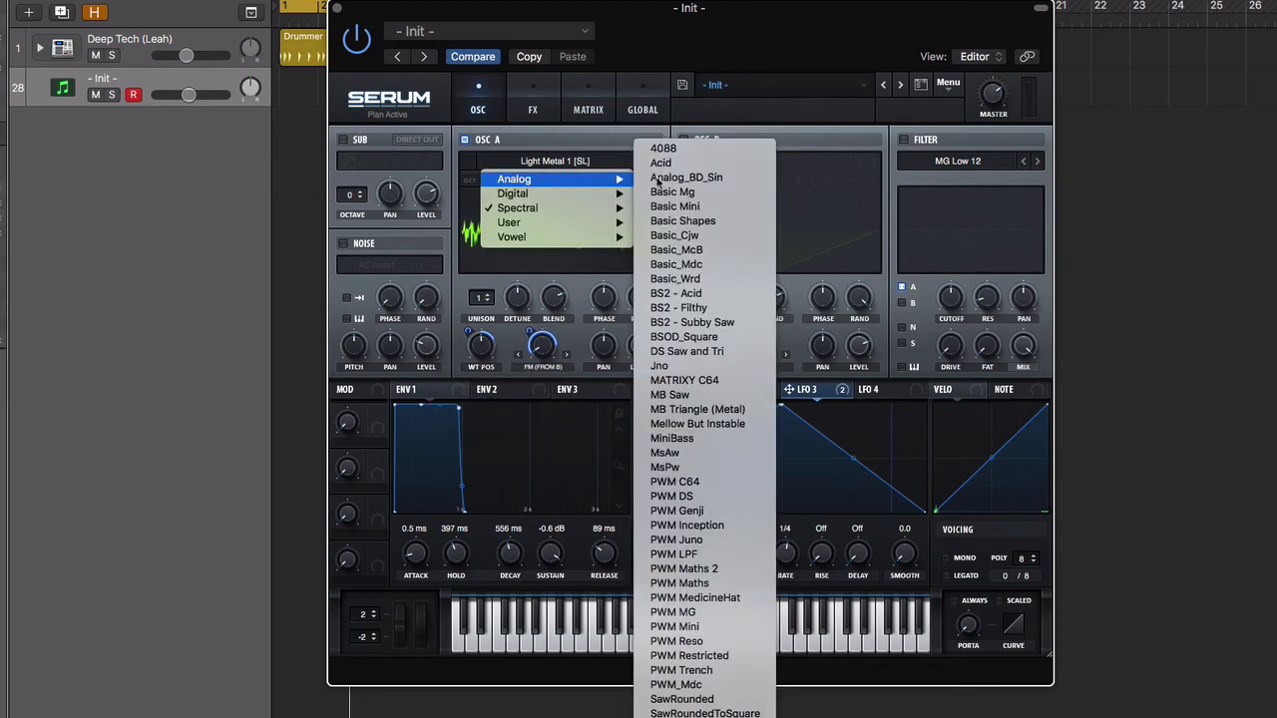
click(710, 208)
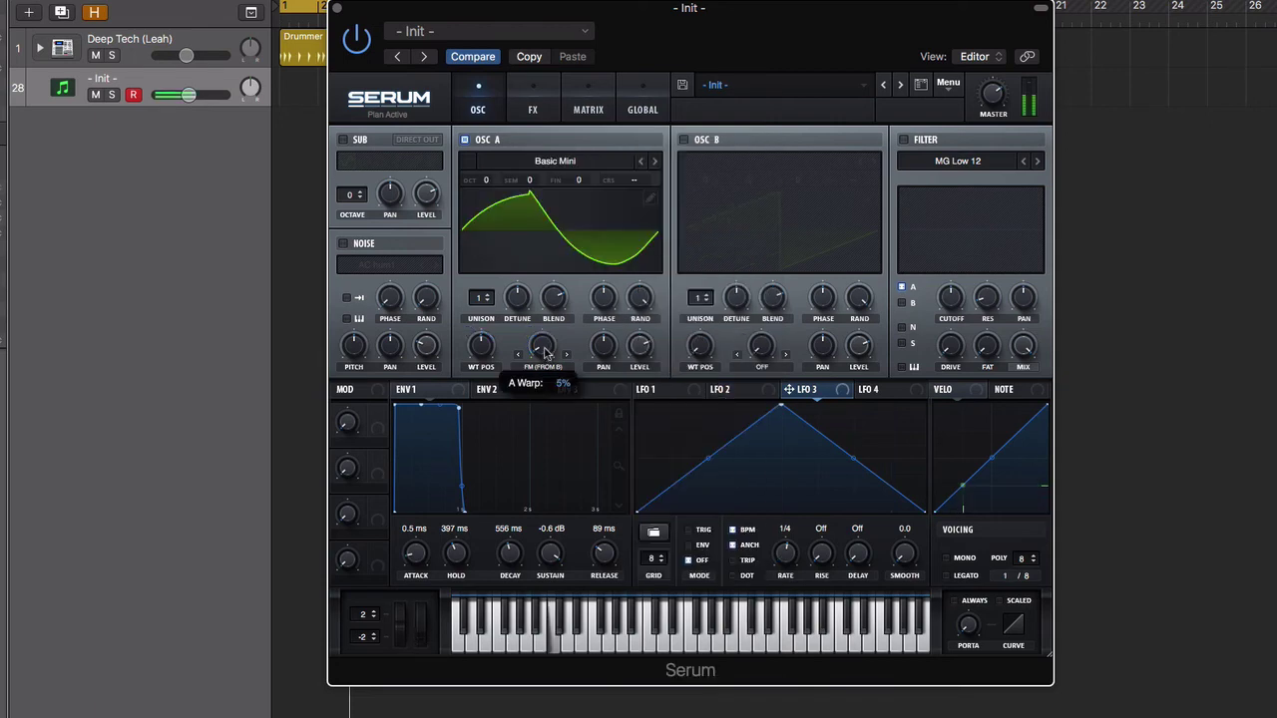
Enable oscillator B with oscillator A switched off, and load the Analog wavetable Basic Shapes into oscillator B
click(682, 140)
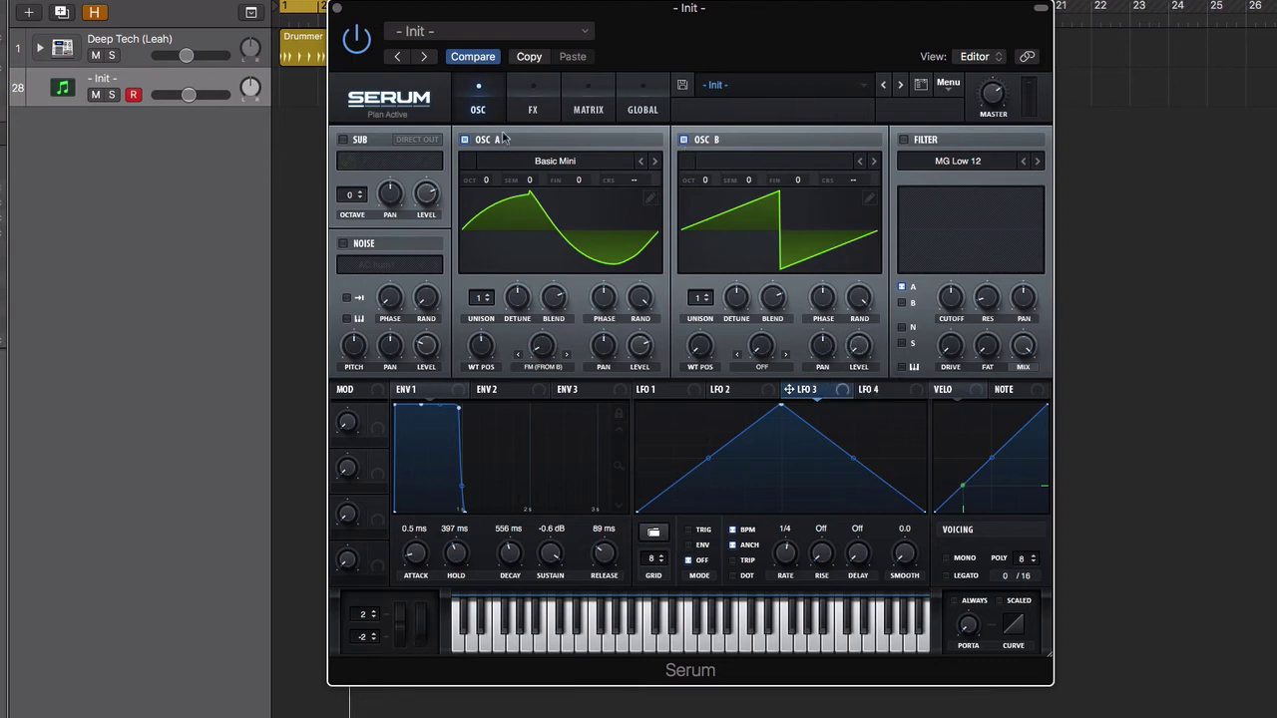
click(464, 140)
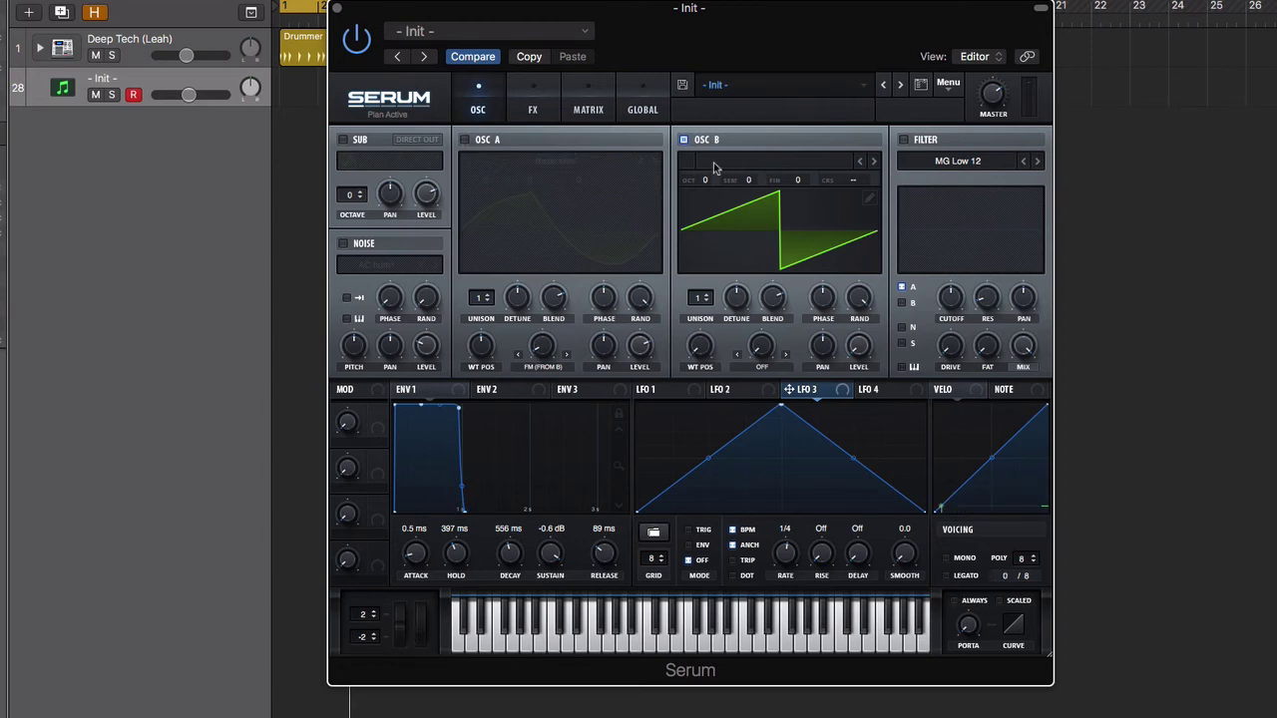
click(802, 162)
mouse_move(804, 179)
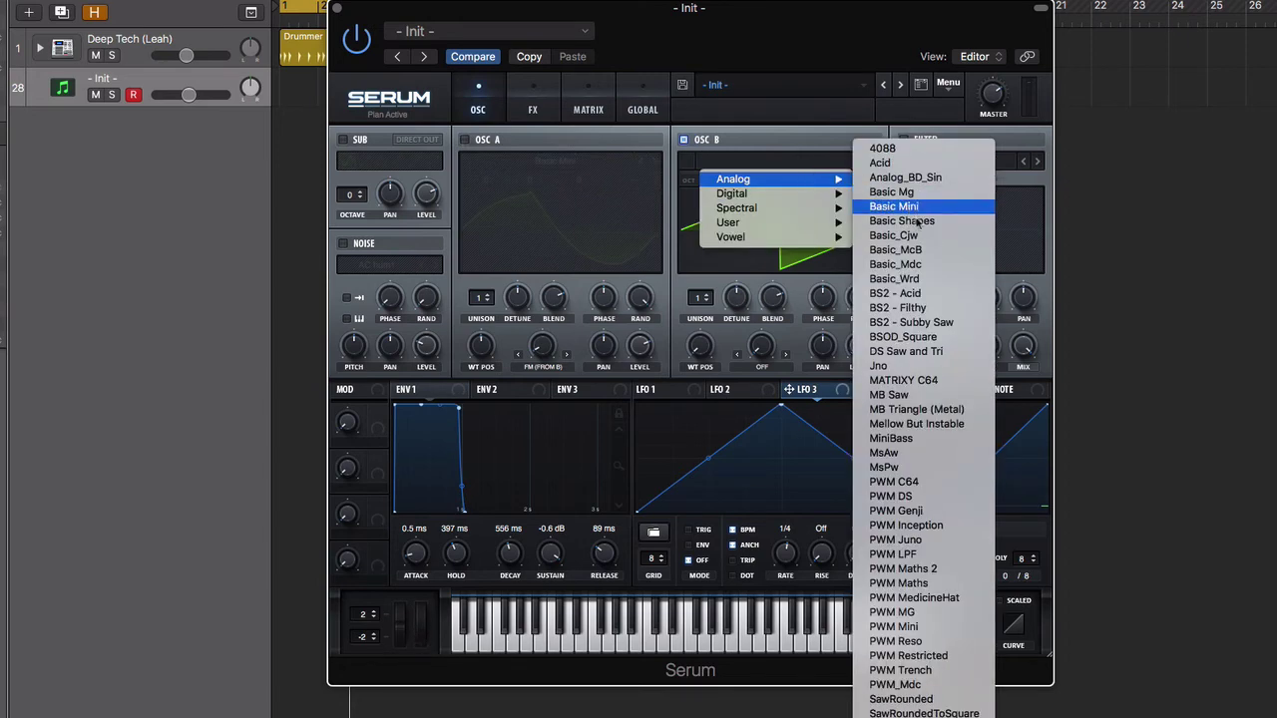
click(917, 222)
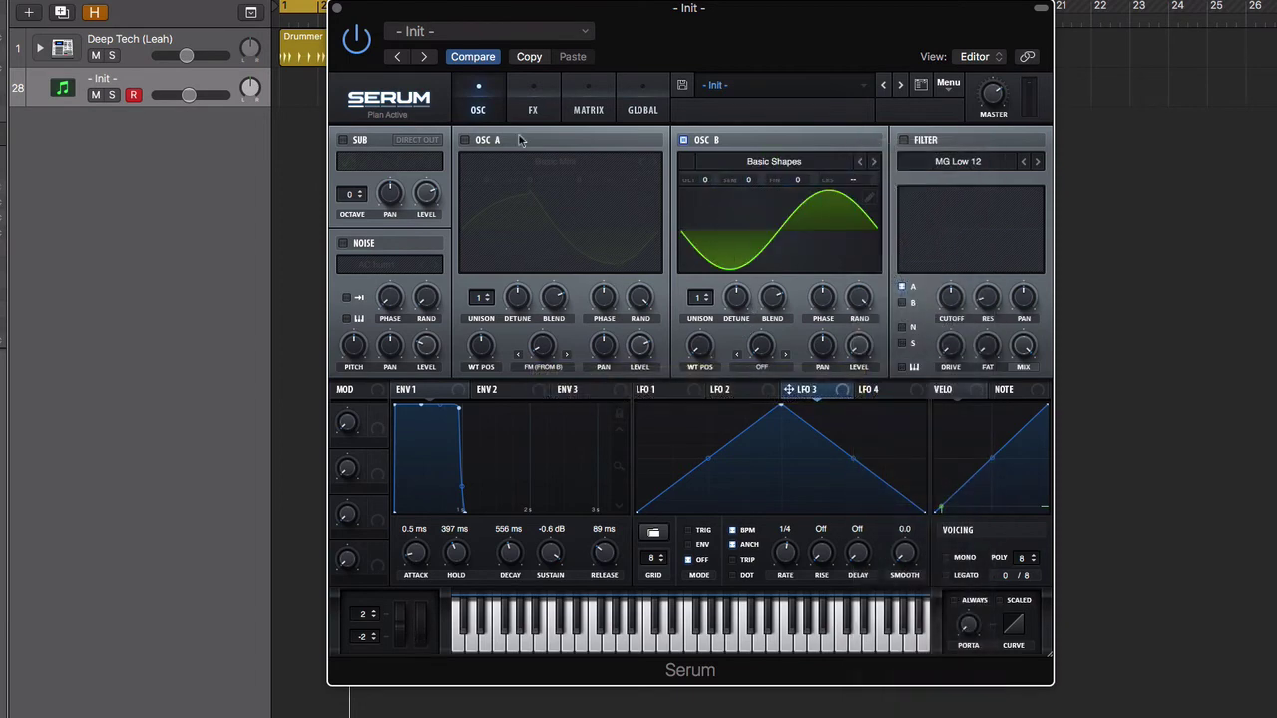
Turn oscillator A back on and toggle oscillator B off and on again
click(465, 139)
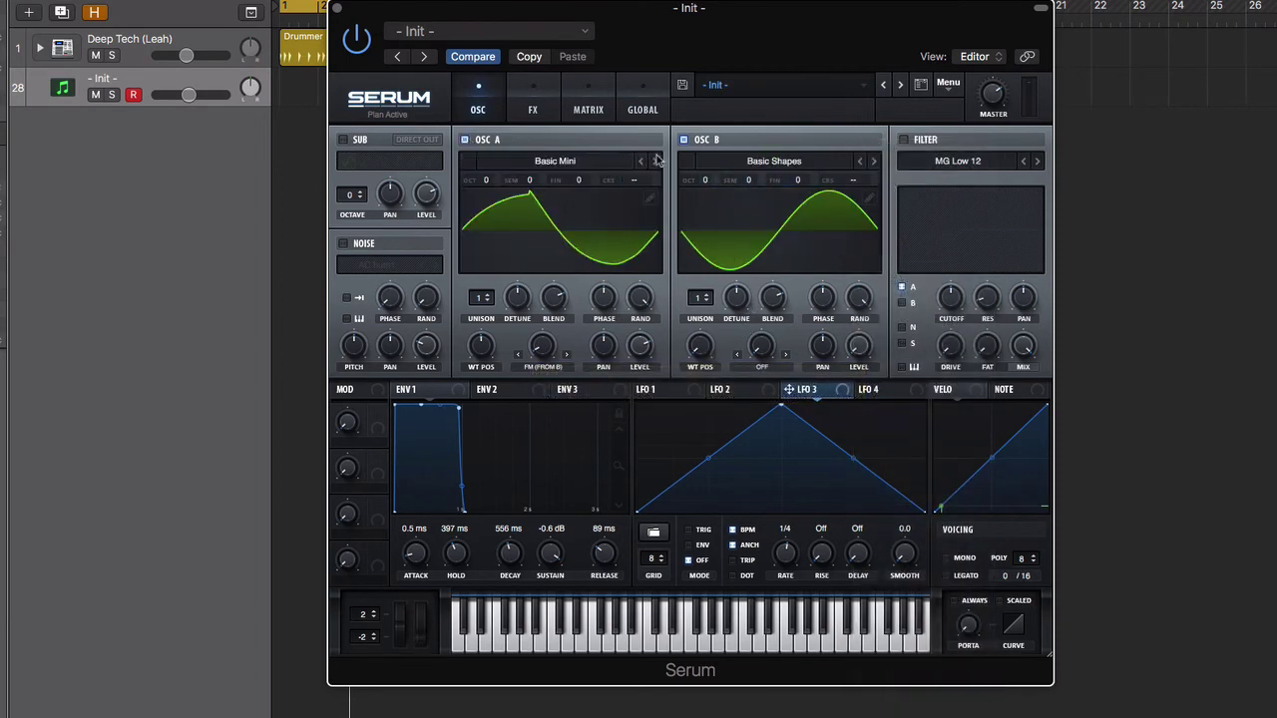
click(684, 141)
click(684, 141)
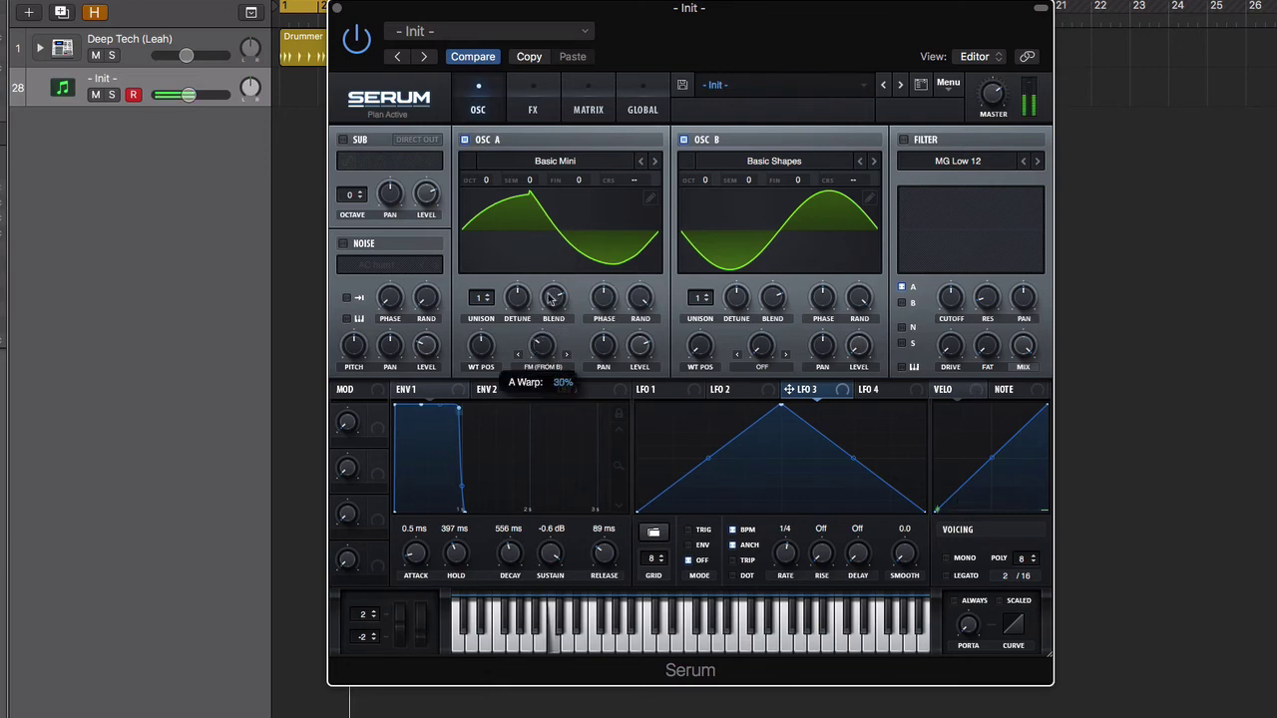
Sweep oscillator A's FM (from B) warp amount up to 100%
drag(548, 260, 545, 153)
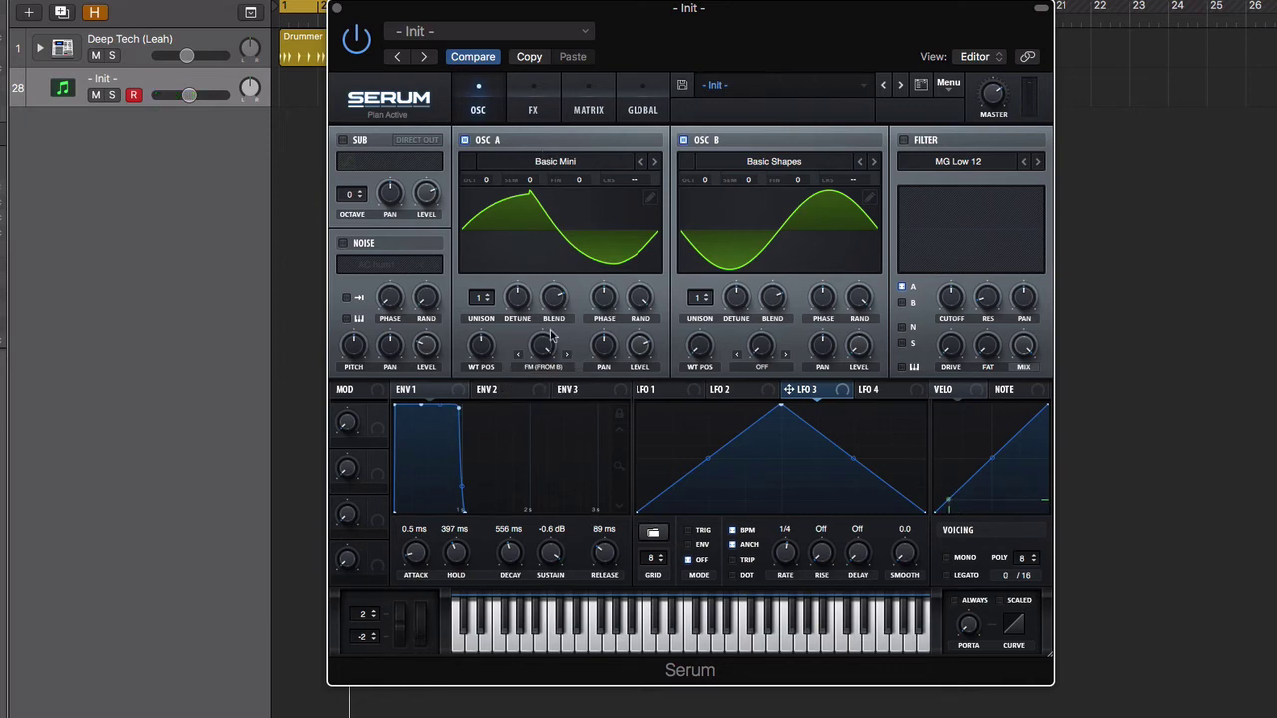
drag(546, 347, 555, 64)
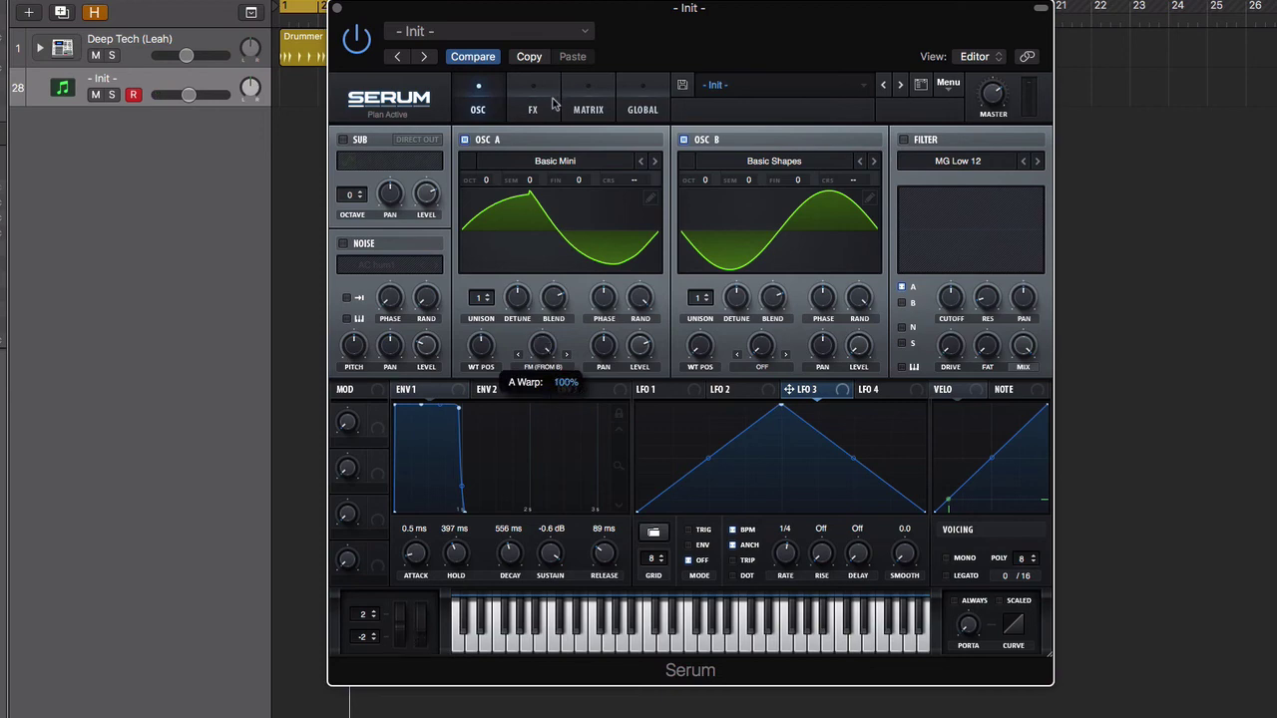
drag(546, 348, 548, 288)
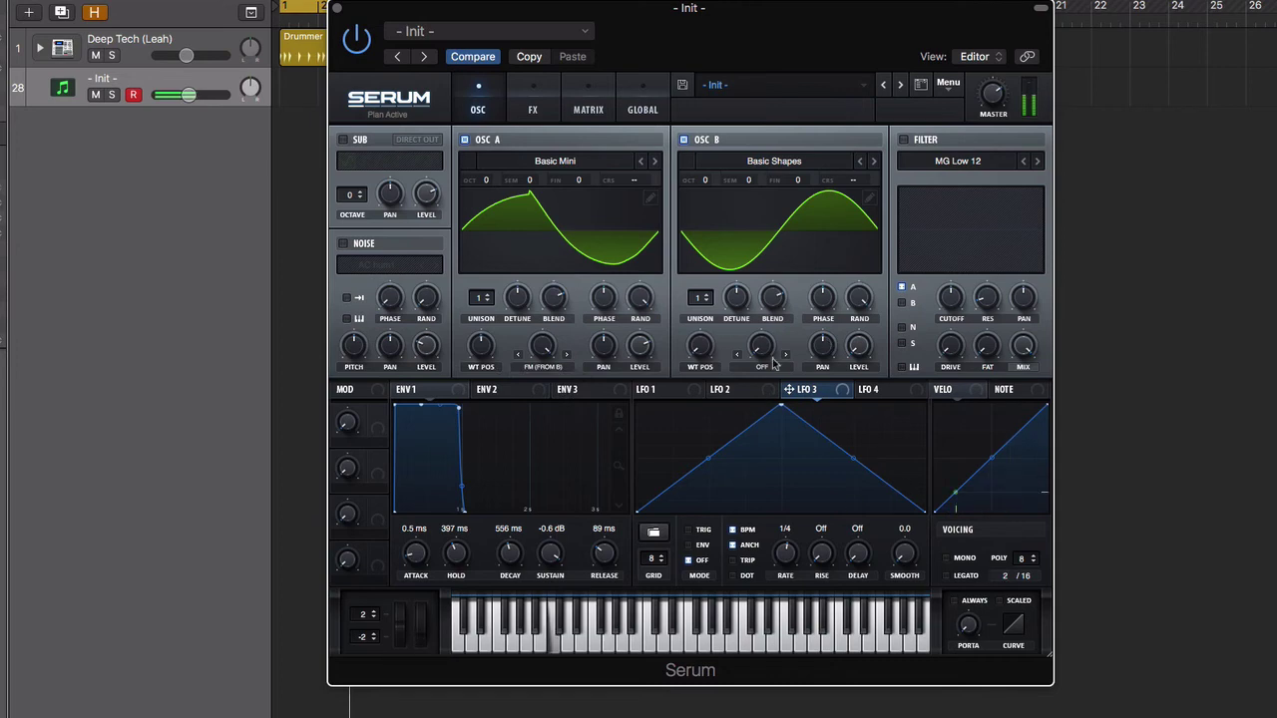
Step oscillator B's wavetable forward to Basic_Wrd while varying oscillator A's FM warp amount
mouse_move(760, 356)
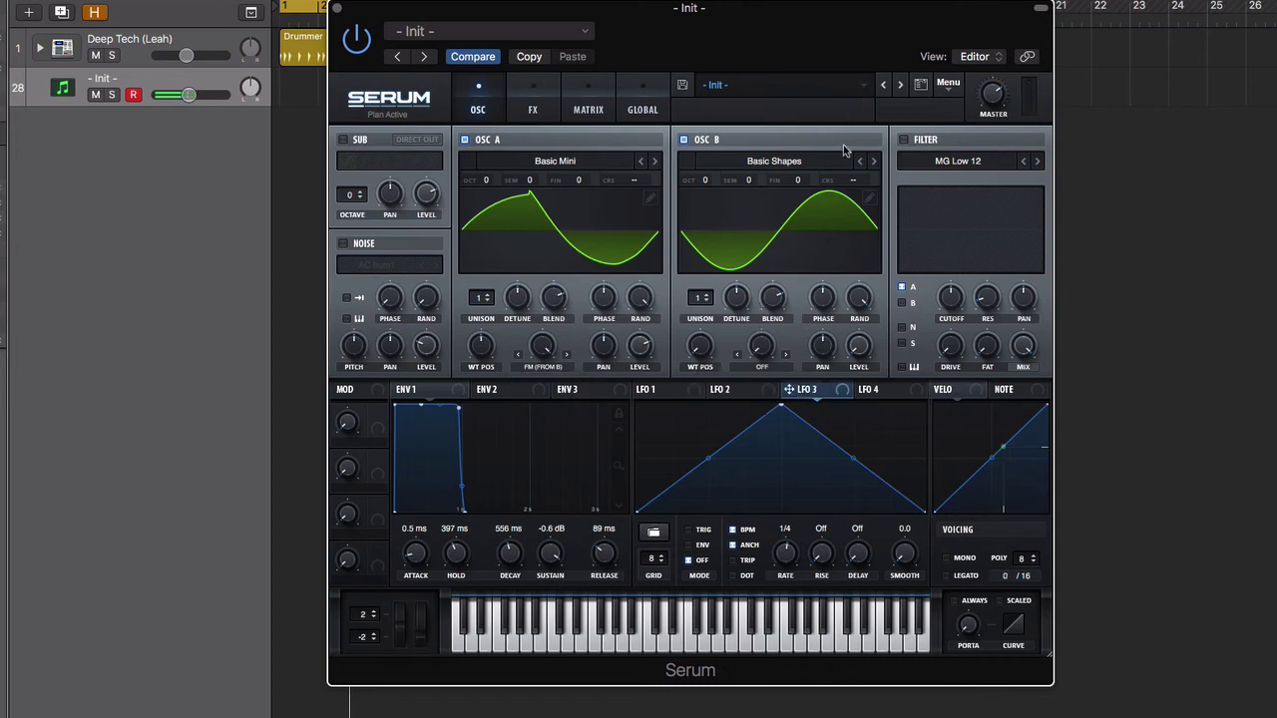
click(874, 161)
click(874, 162)
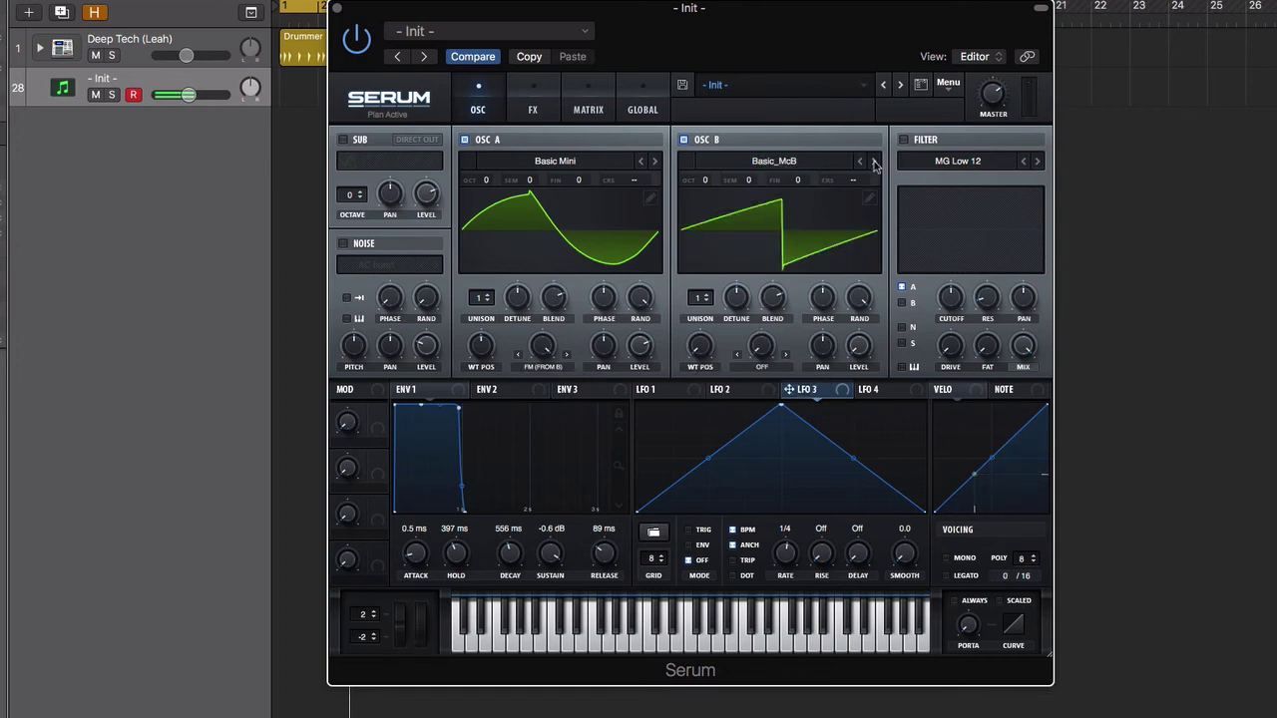
click(874, 162)
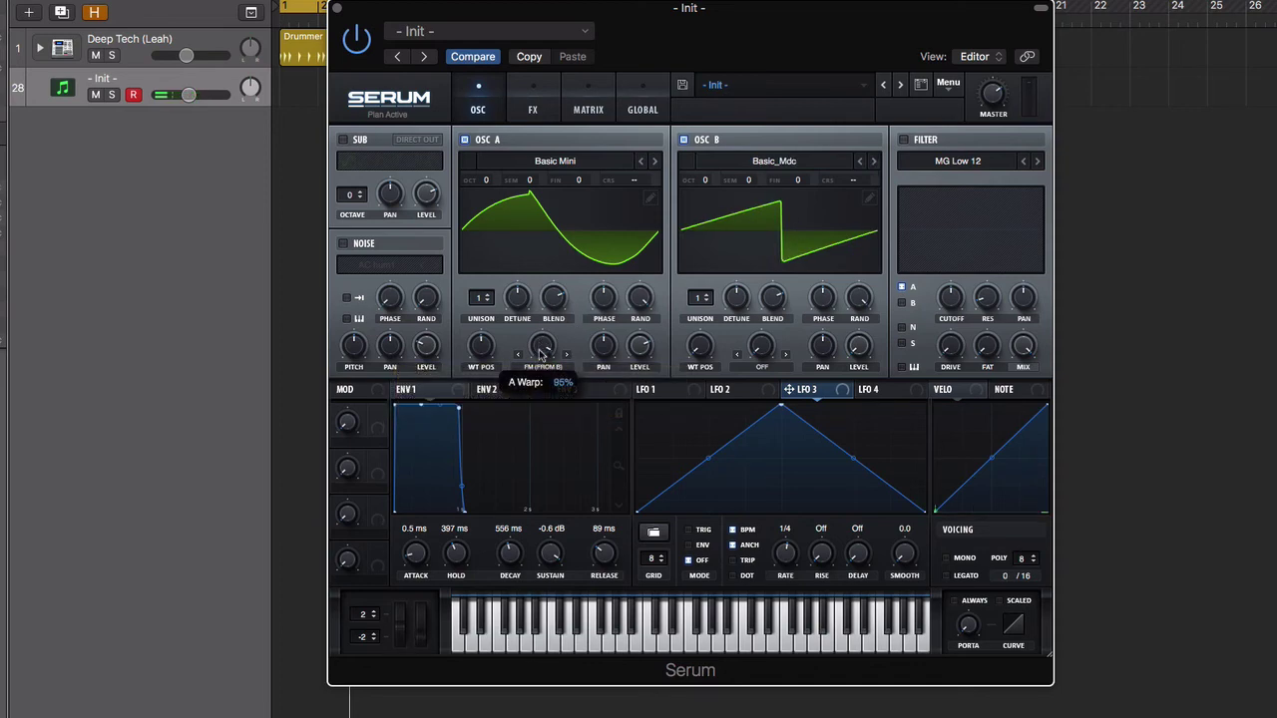
drag(532, 478, 544, 408)
click(874, 161)
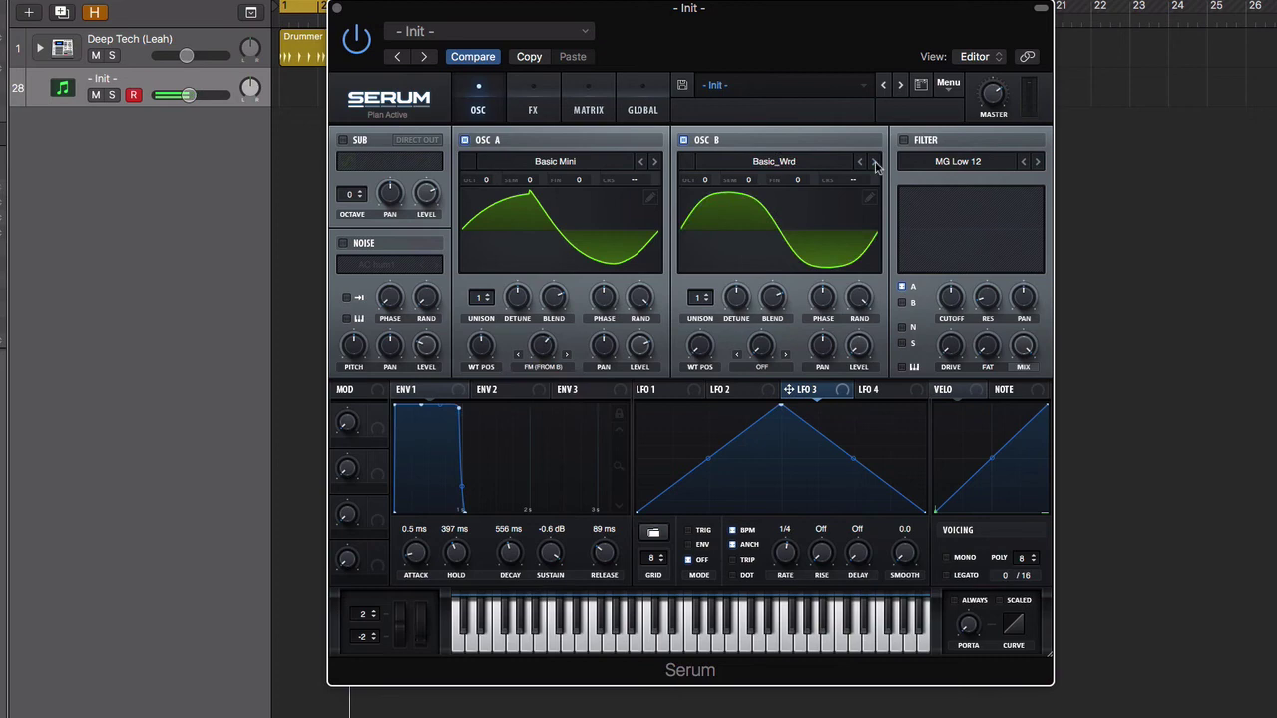
Load the Spectral wavetable Monster 7 [SL] into oscillator B and sweep oscillator A's warp amount to about 77%
click(806, 163)
mouse_move(799, 201)
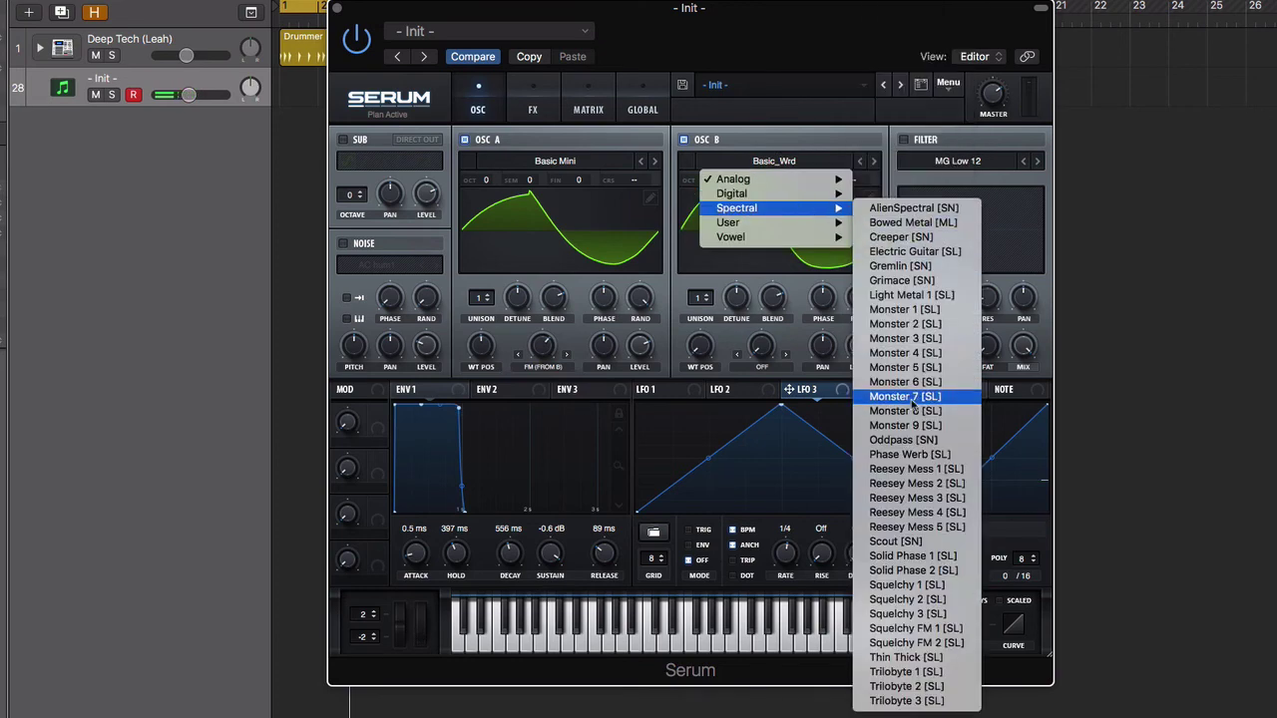
click(912, 400)
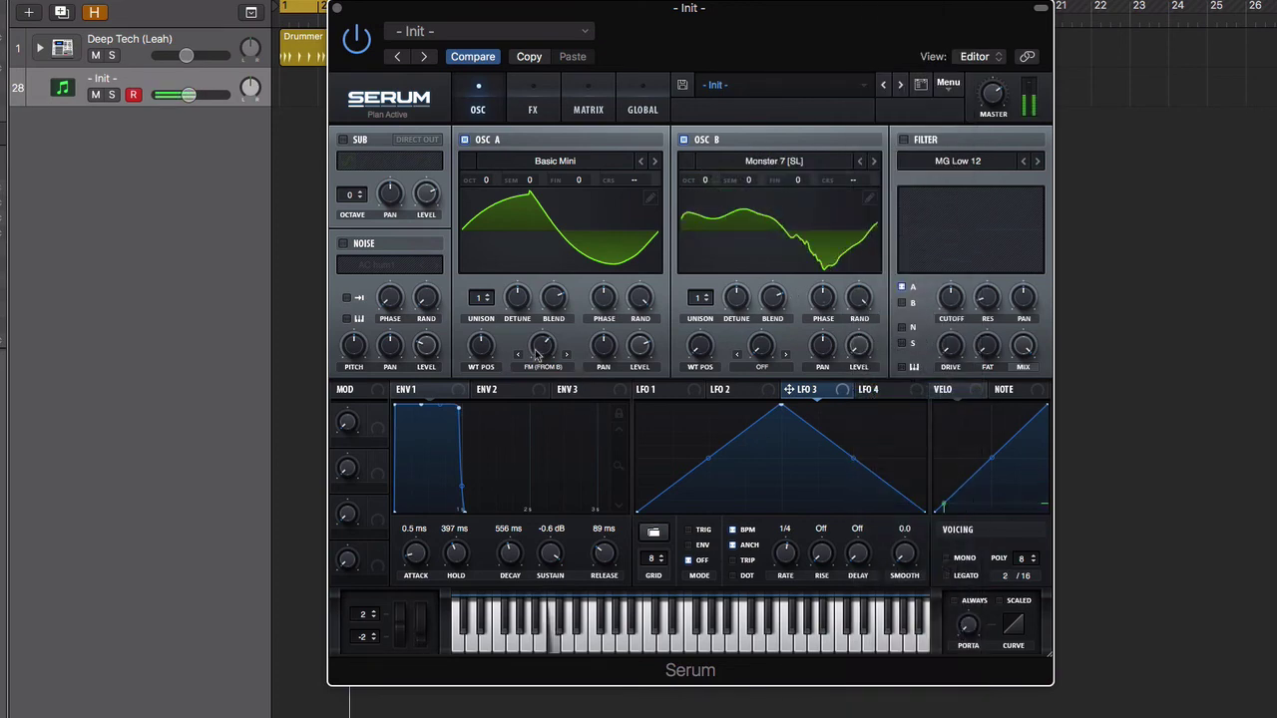
drag(536, 455, 558, 385)
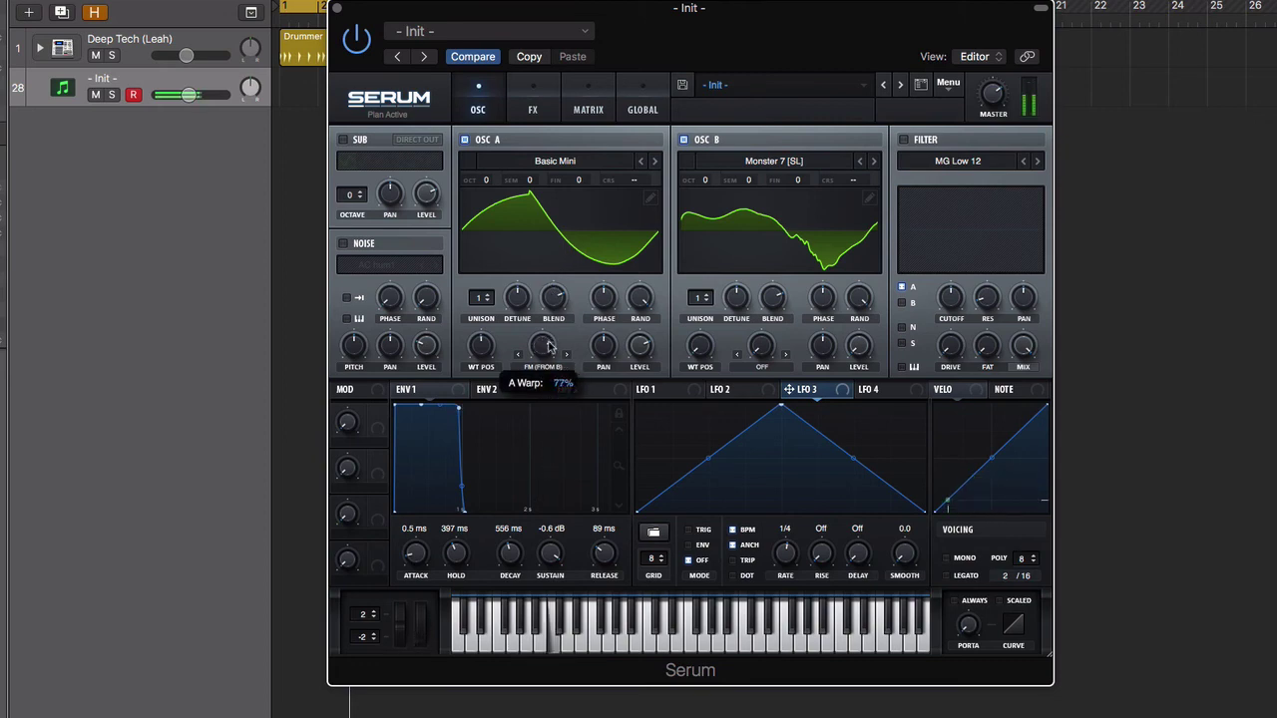
Modulate oscillator A's warp with LFO 3, drawn as an irregular stepped shape with its rate set to bar
drag(804, 389, 542, 345)
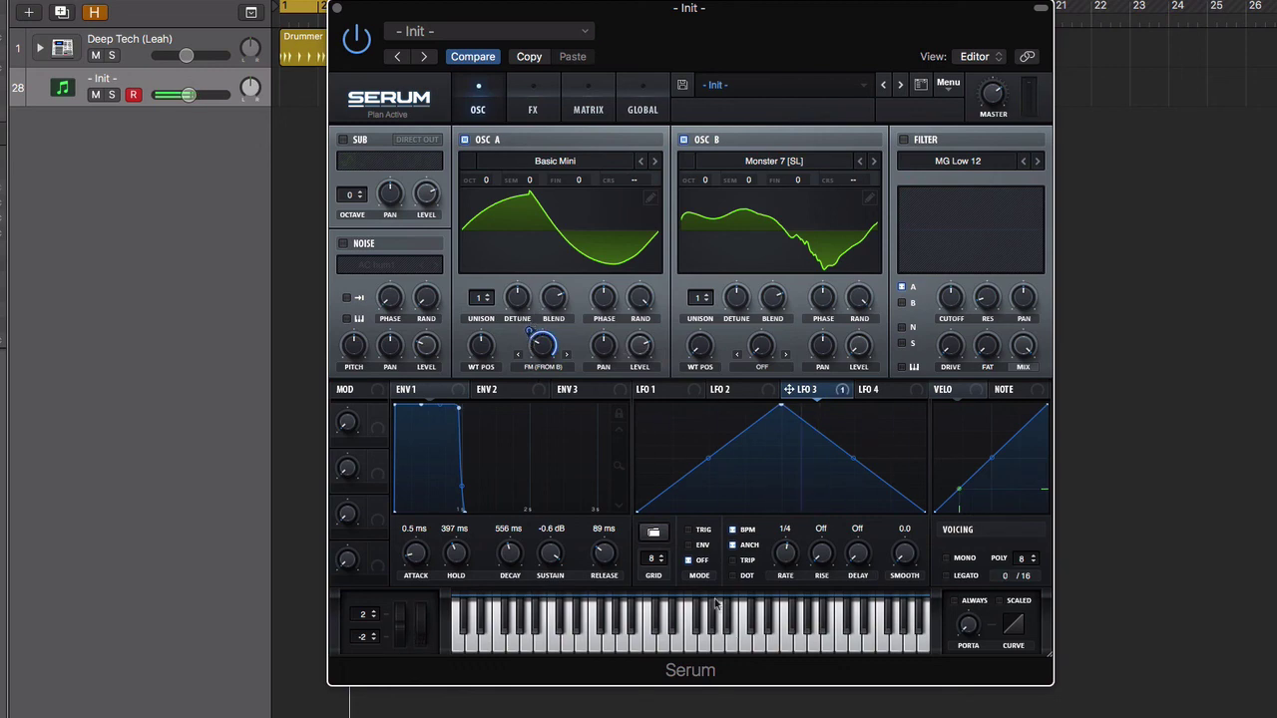
mouse_move(645, 450)
mouse_down()
mouse_move(747, 439)
mouse_move(813, 465)
mouse_move(862, 456)
mouse_move(864, 473)
mouse_up()
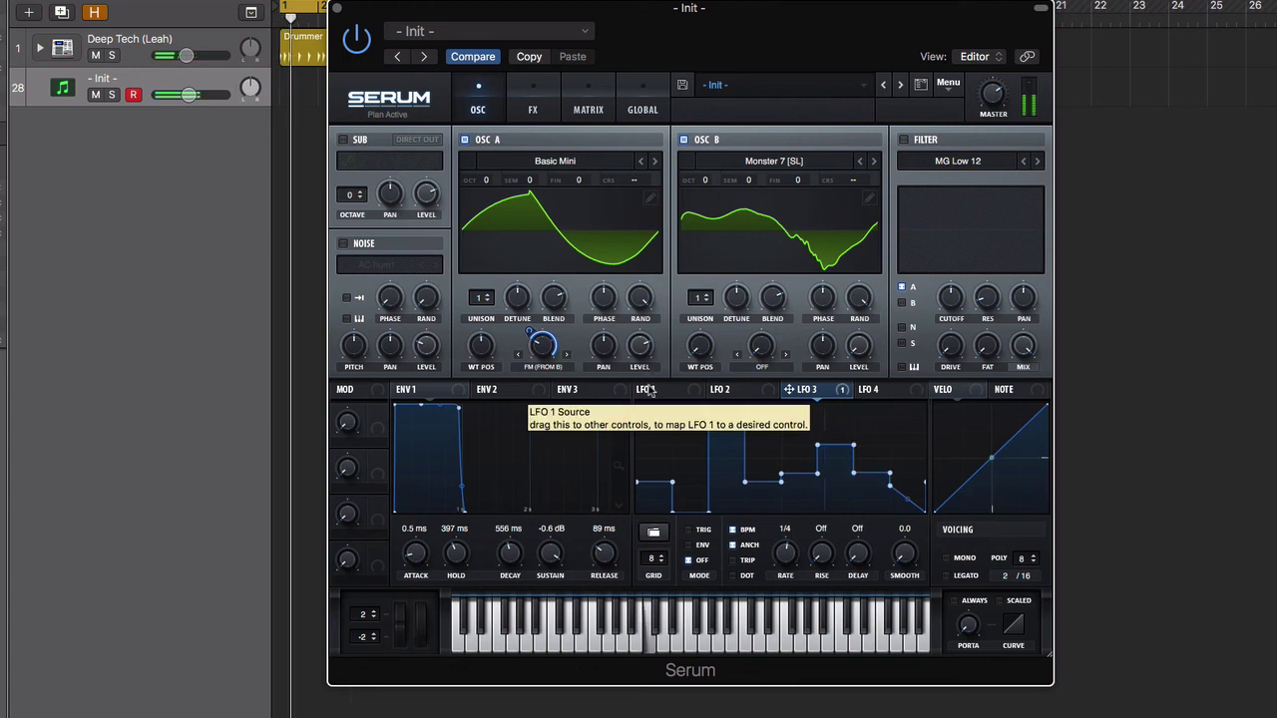
drag(786, 555, 804, 607)
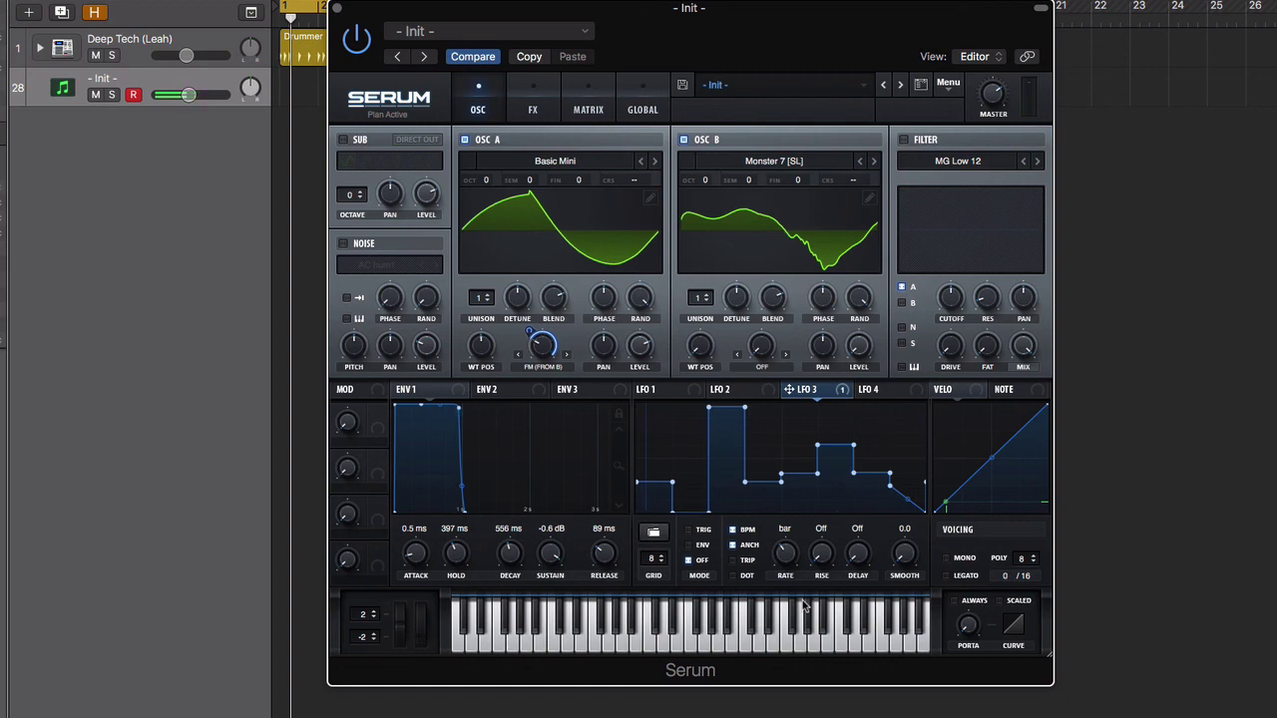
click(542, 367)
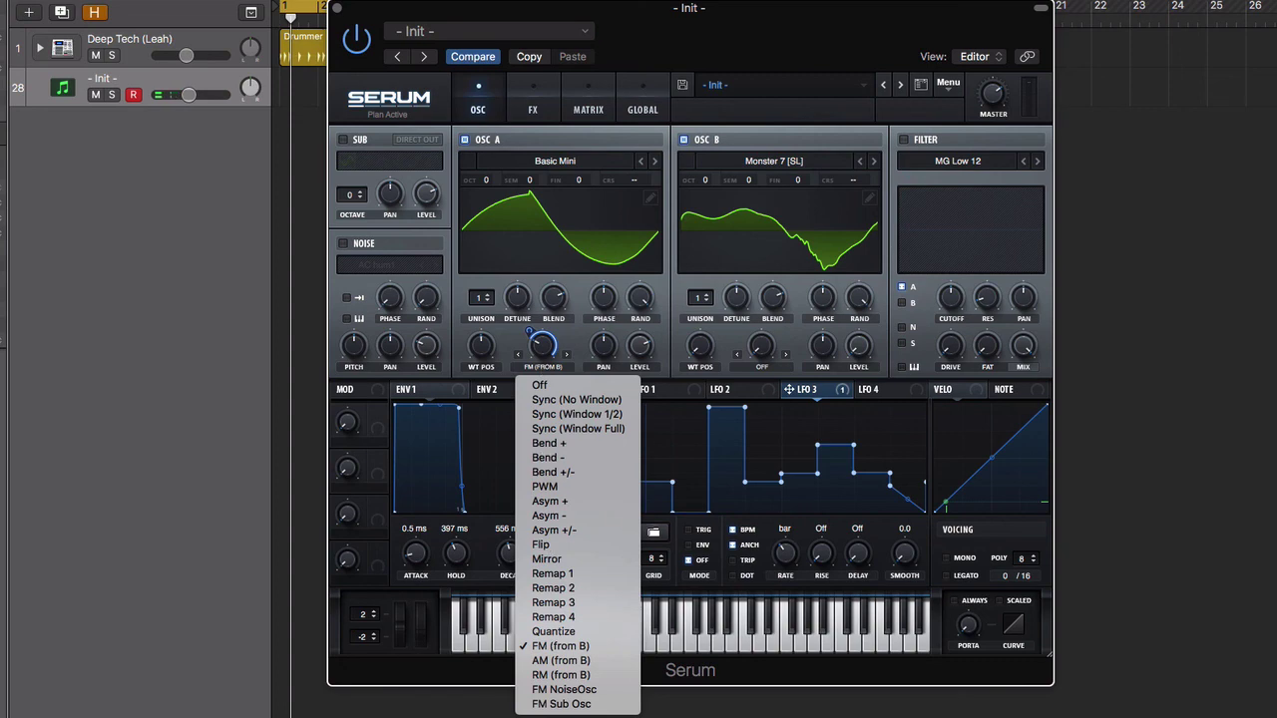
click(674, 360)
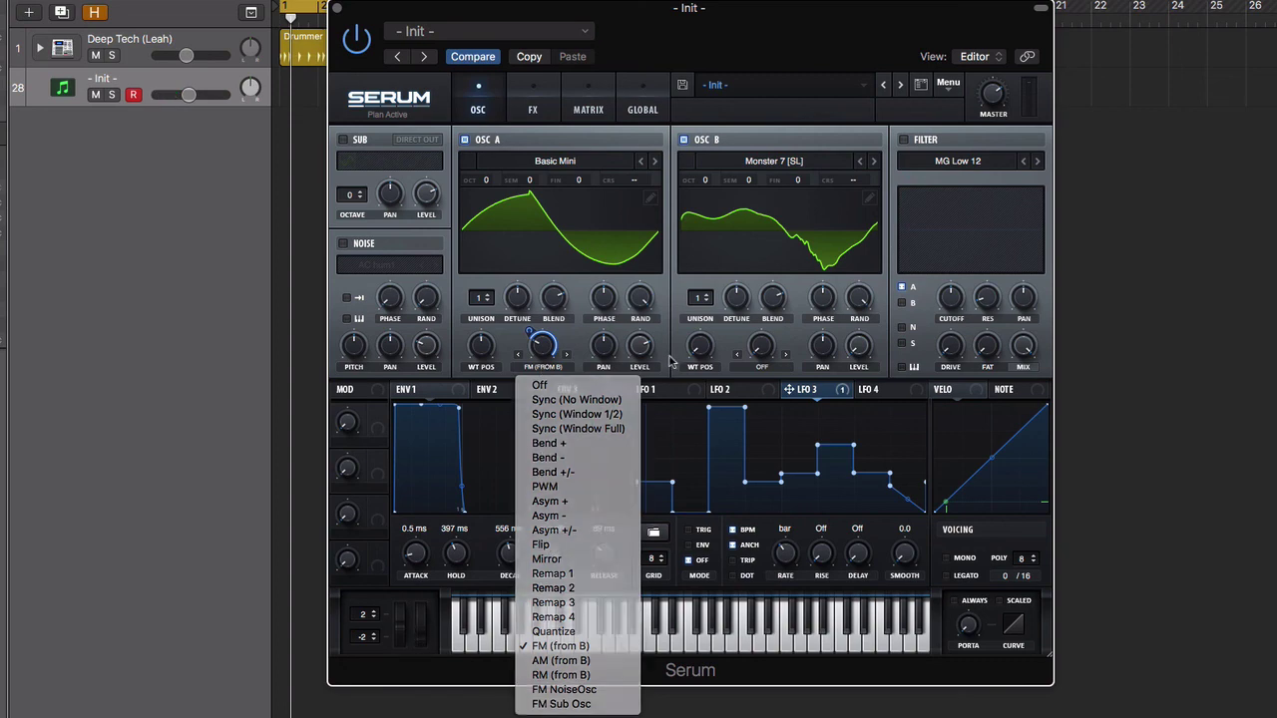